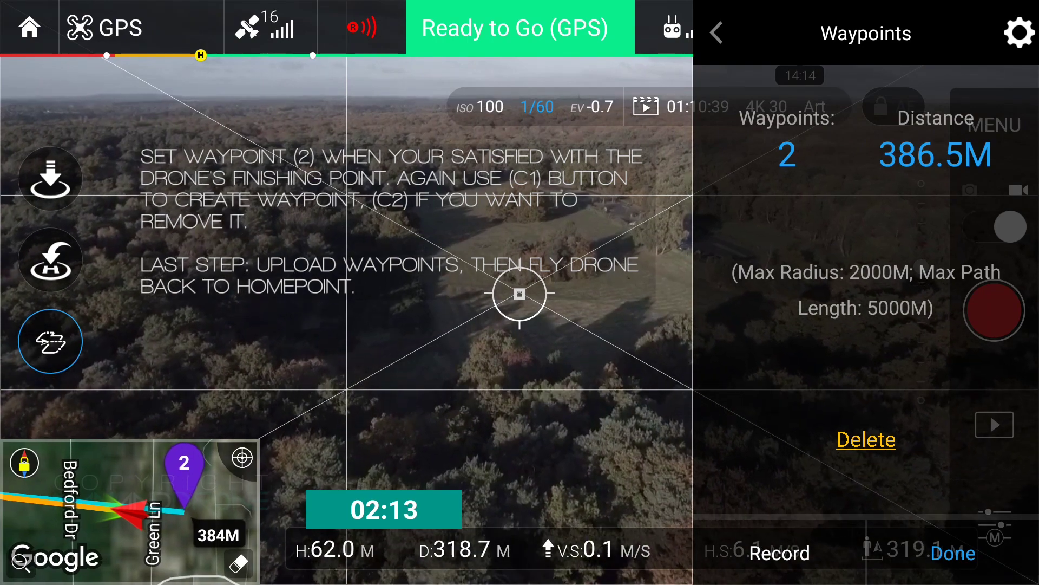
Confirm the 30 m return-to-home altitude and upload both waypoints to start the mission.
{"action": "left_click", "coordinate": [953, 553]}
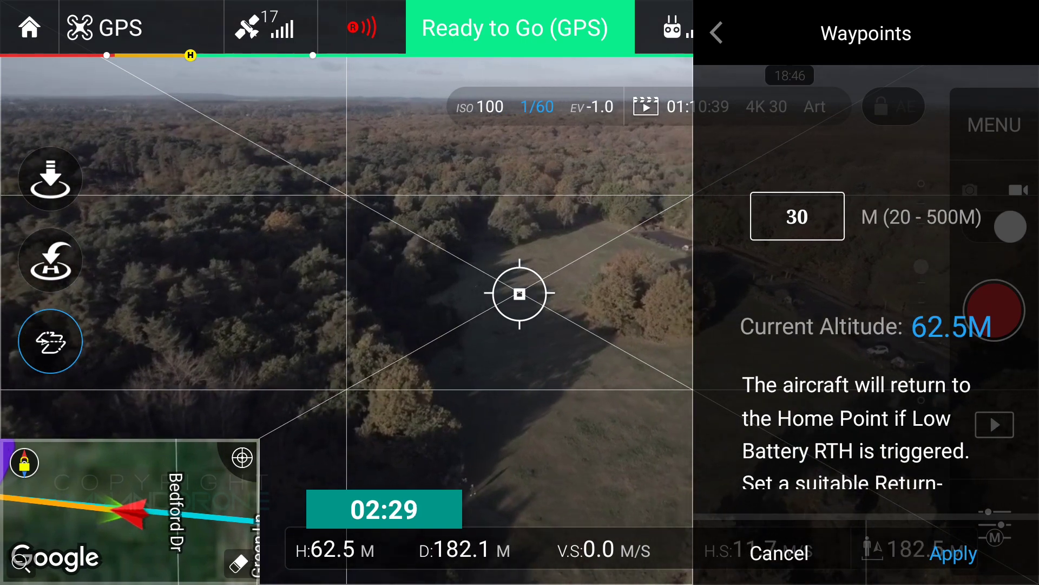
{"action": "left_click", "coordinate": [953, 553]}
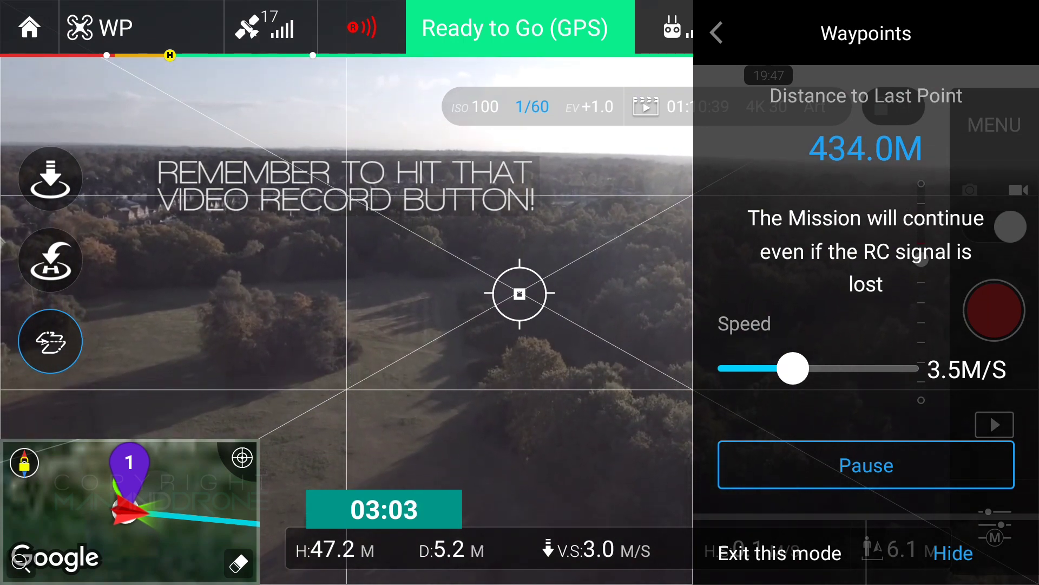
Slide the Waypoints panel Speed from 3.5 M/S up to 10.0 M/S.
{"action": "left_click_drag", "start_coordinate": [793, 368], "coordinate": [889, 368]}
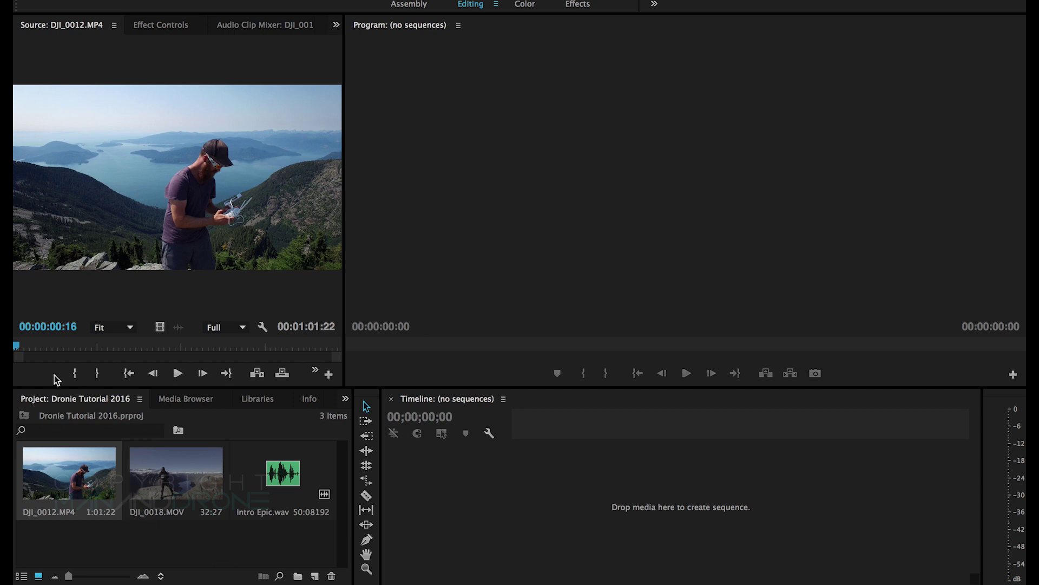
{"action": "left_click", "coordinate": [18, 349]}
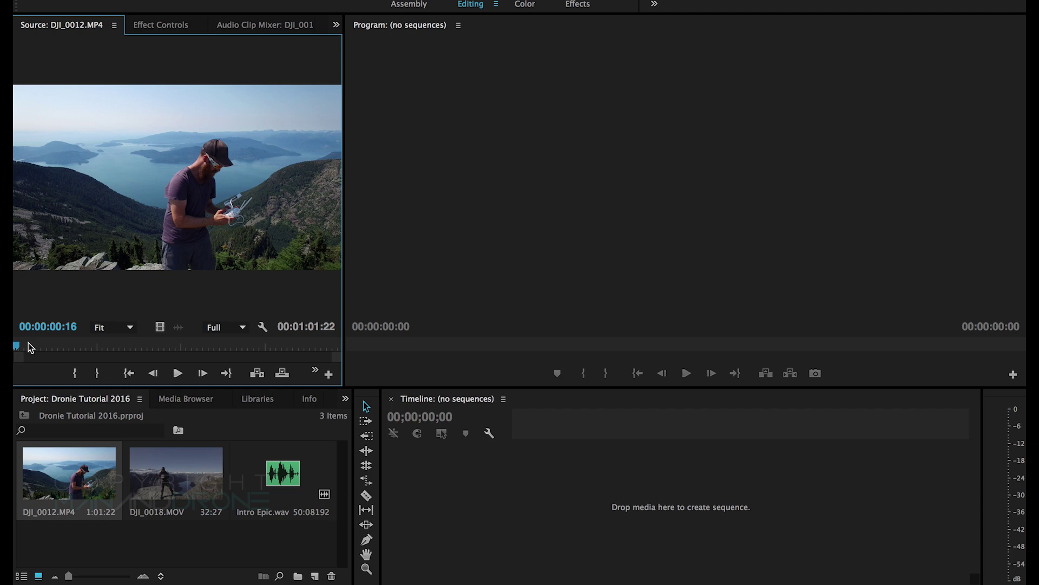
{"action": "left_click", "coordinate": [178, 373]}
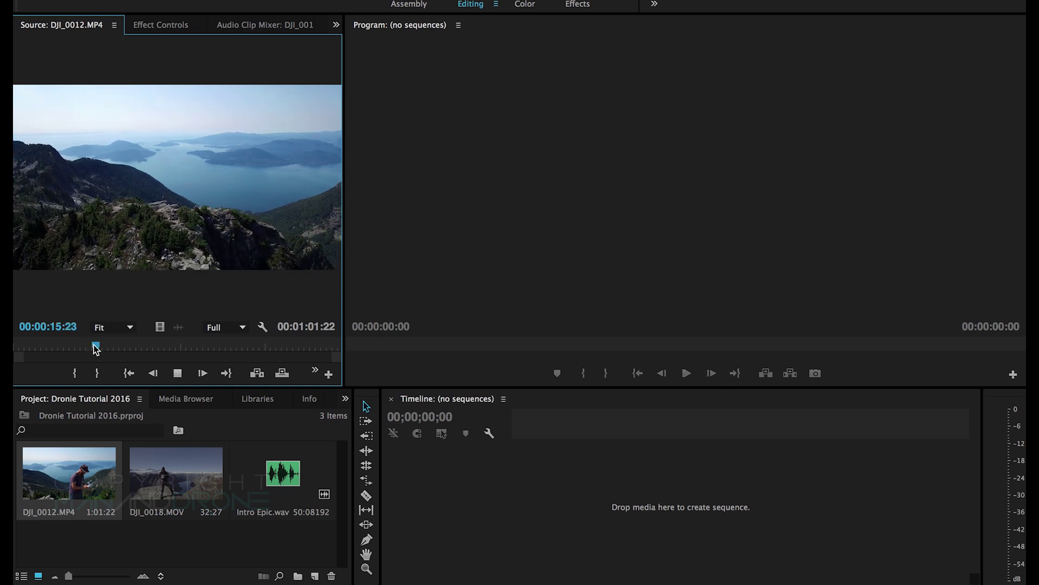
{"action": "left_click", "coordinate": [74, 347]}
{"action": "left_click_drag", "start_coordinate": [75, 348], "coordinate": [51, 349]}
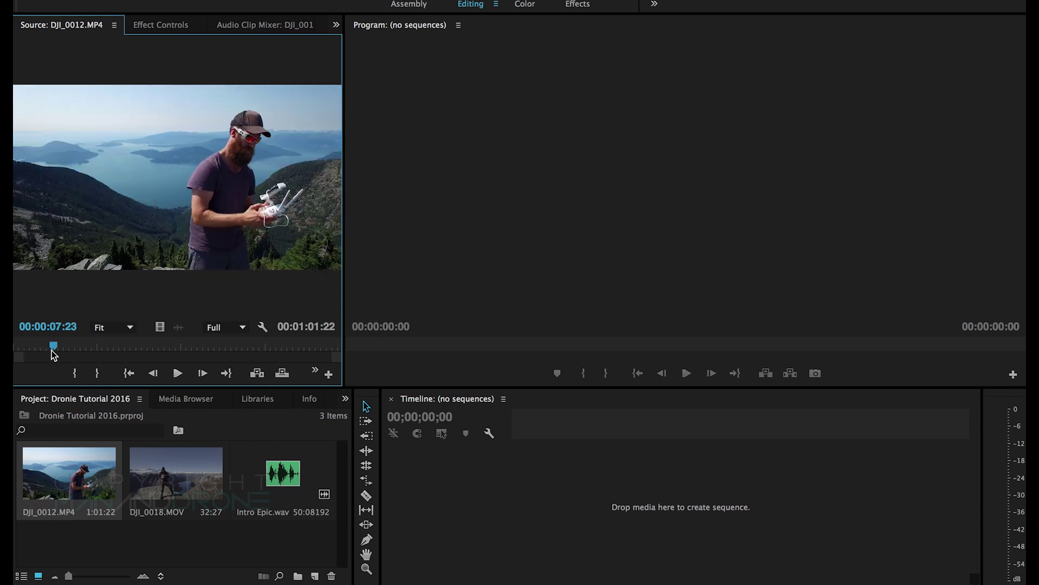
{"action": "left_click", "coordinate": [183, 377]}
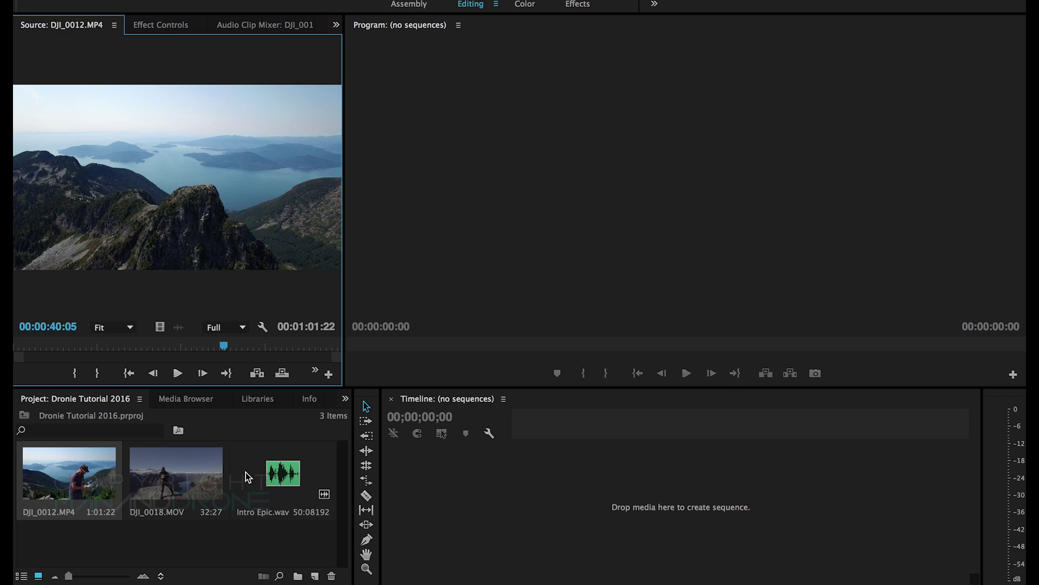
{"action": "double_click", "coordinate": [287, 479]}
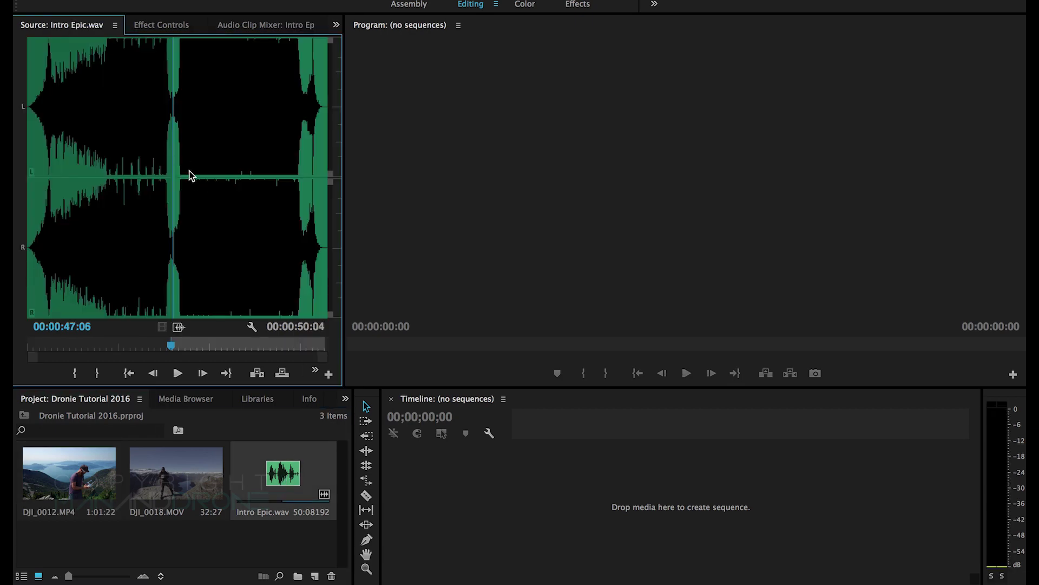
Preview Intro Epic.wav, then build a DJI_0012 sequence by dropping DJI_0012.MP4 into the Timeline.
{"action": "mouse_move", "coordinate": [174, 189]}
{"action": "left_mouse_down"}
{"action": "mouse_move", "coordinate": [144, 191]}
{"action": "mouse_move", "coordinate": [173, 196]}
{"action": "left_mouse_up"}
{"action": "left_click_drag", "start_coordinate": [111, 480], "coordinate": [466, 475]}
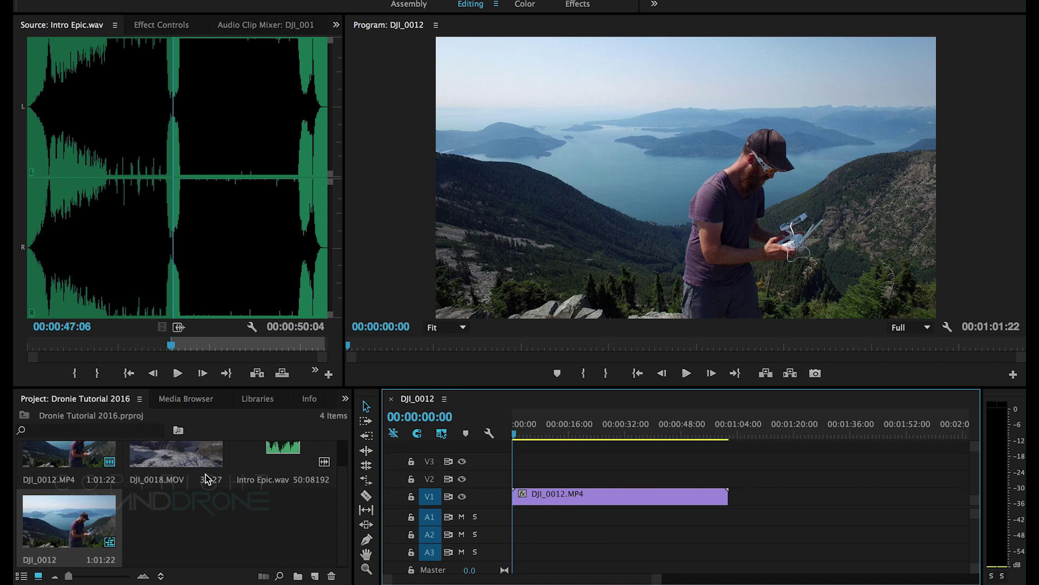
{"action": "left_click", "coordinate": [281, 452]}
Place Intro Epic.wav on track A1, enlarge A1 to show its waveform, and zoom the timeline.
{"action": "scroll", "coordinate": [214, 535], "scroll_direction": "up", "scroll_amount": 2}
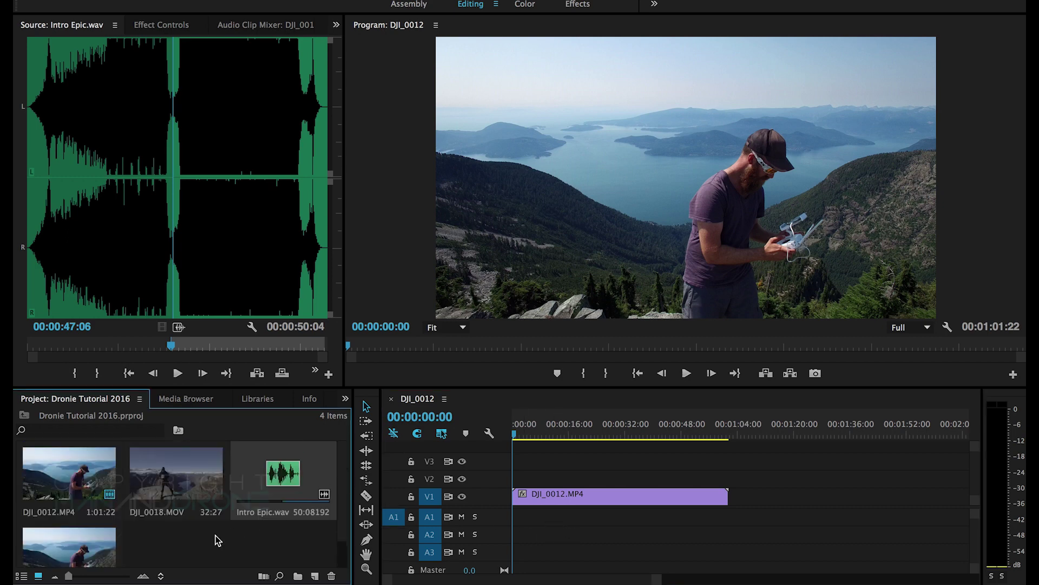
{"action": "left_click_drag", "start_coordinate": [281, 487], "coordinate": [516, 524]}
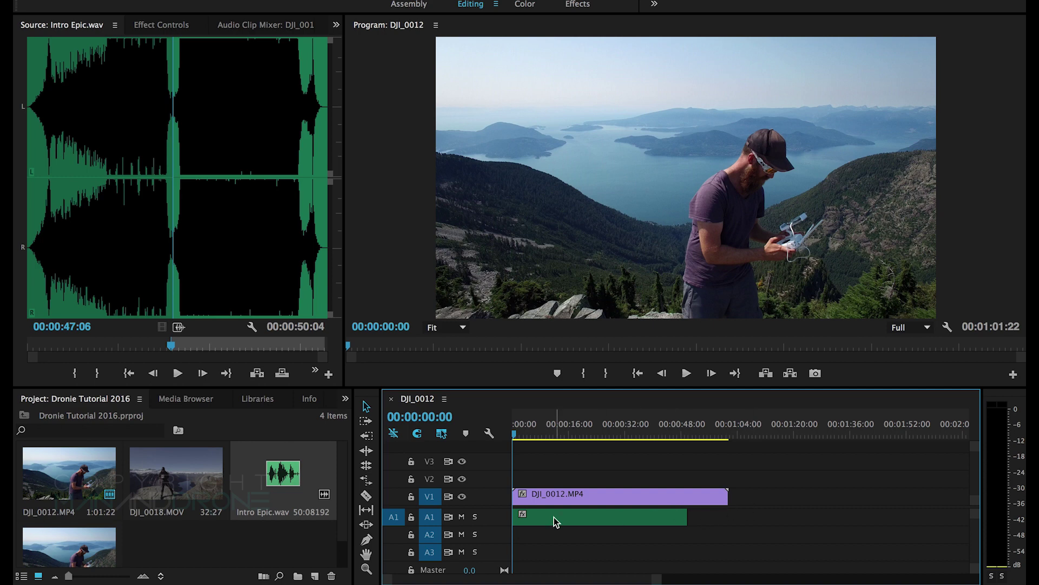
{"action": "double_click", "coordinate": [497, 524]}
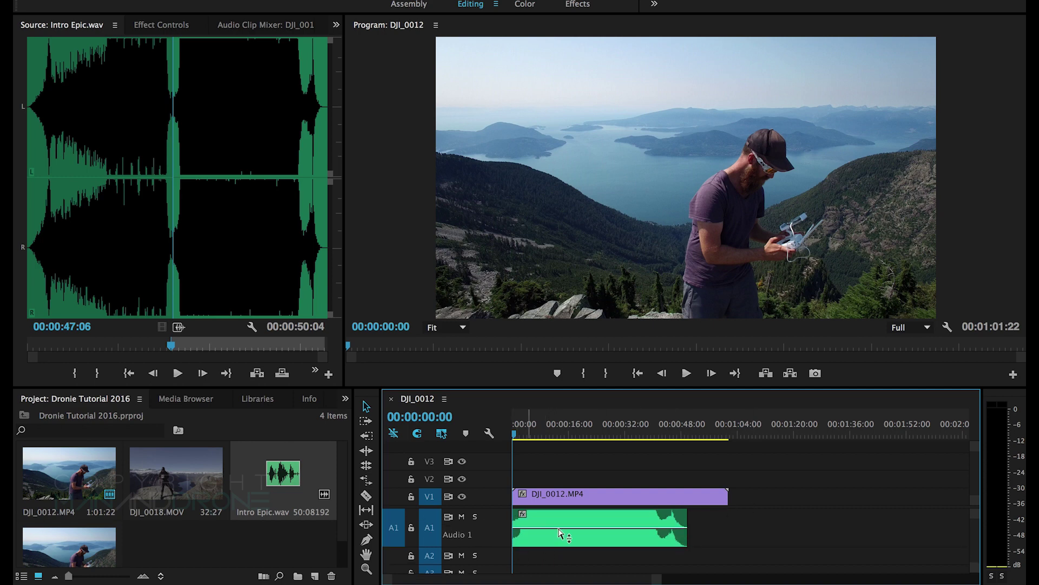
{"action": "double_click", "coordinate": [496, 528]}
{"action": "left_click_drag", "start_coordinate": [664, 580], "coordinate": [617, 581]}
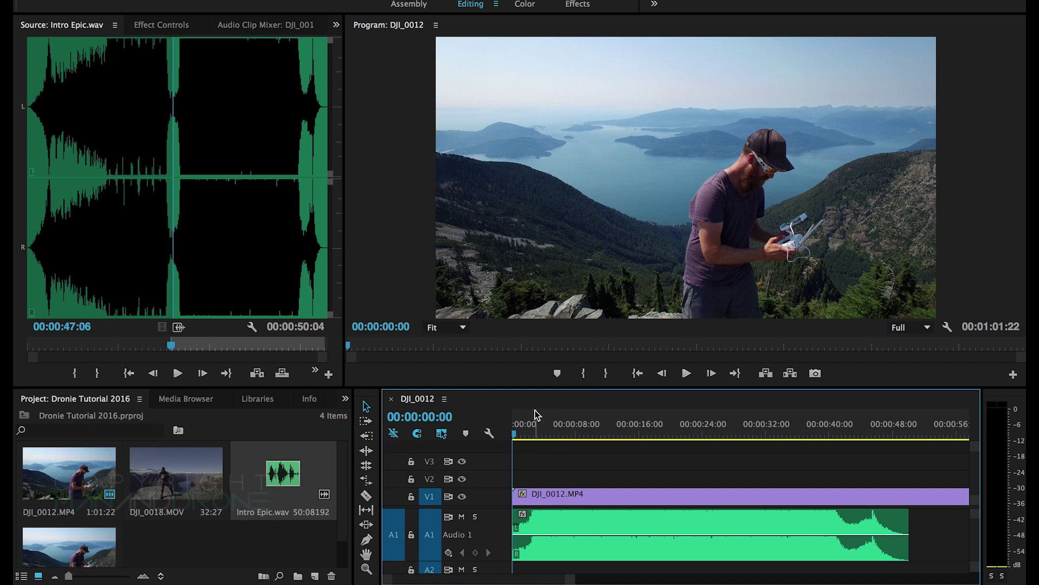
{"action": "left_click_drag", "start_coordinate": [523, 433], "coordinate": [530, 434]}
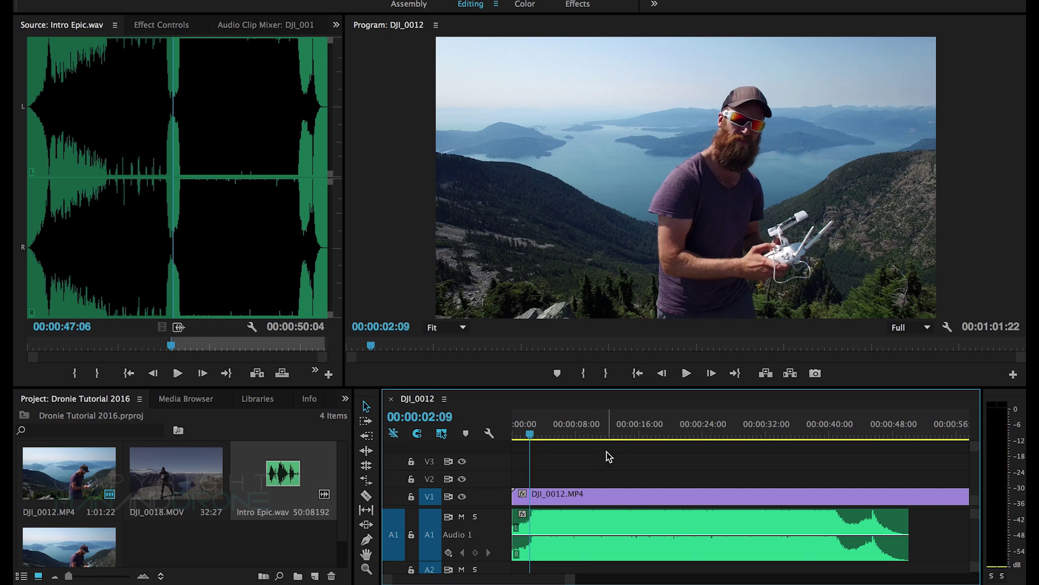
Scrub to 00:00:10:25 and add a marker (M) on the DJI_0012.MP4 clip there.
{"action": "left_click_drag", "start_coordinate": [530, 434], "coordinate": [559, 436]}
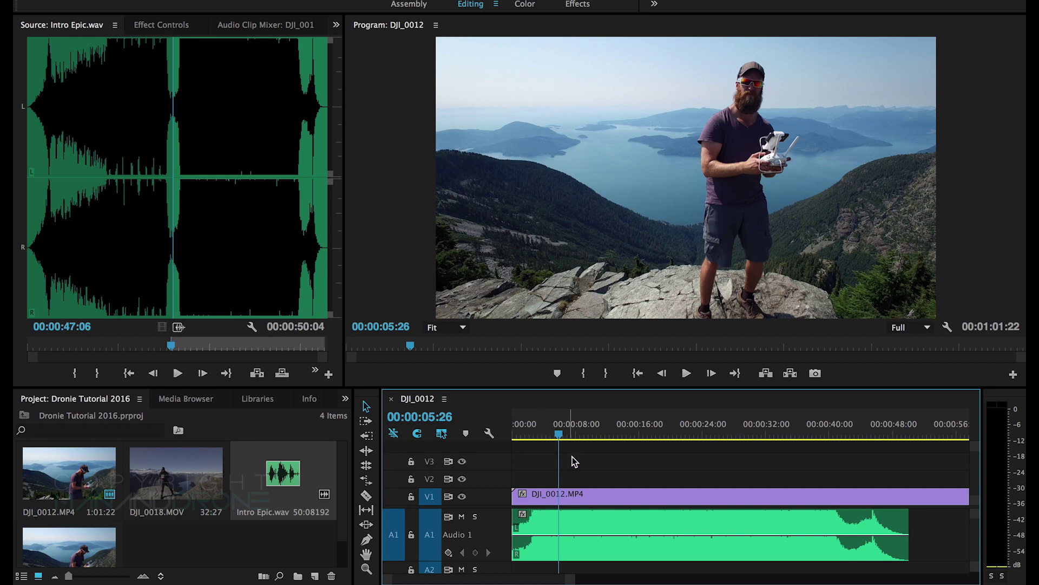
{"action": "left_click_drag", "start_coordinate": [559, 435], "coordinate": [596, 445]}
{"action": "left_click", "coordinate": [609, 498]}
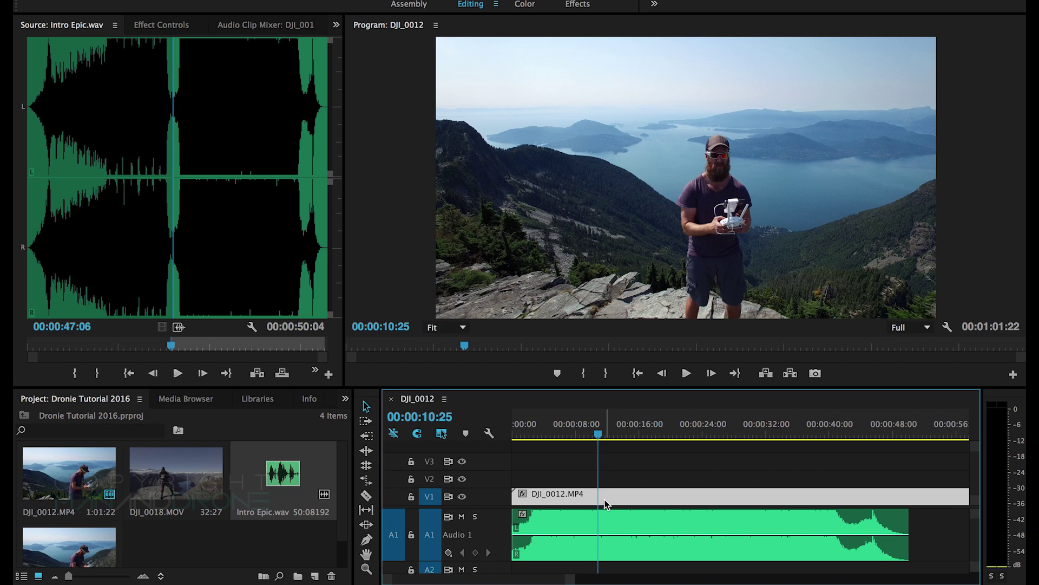
{"action": "key", "text": "m"}
{"action": "left_click", "coordinate": [367, 495]}
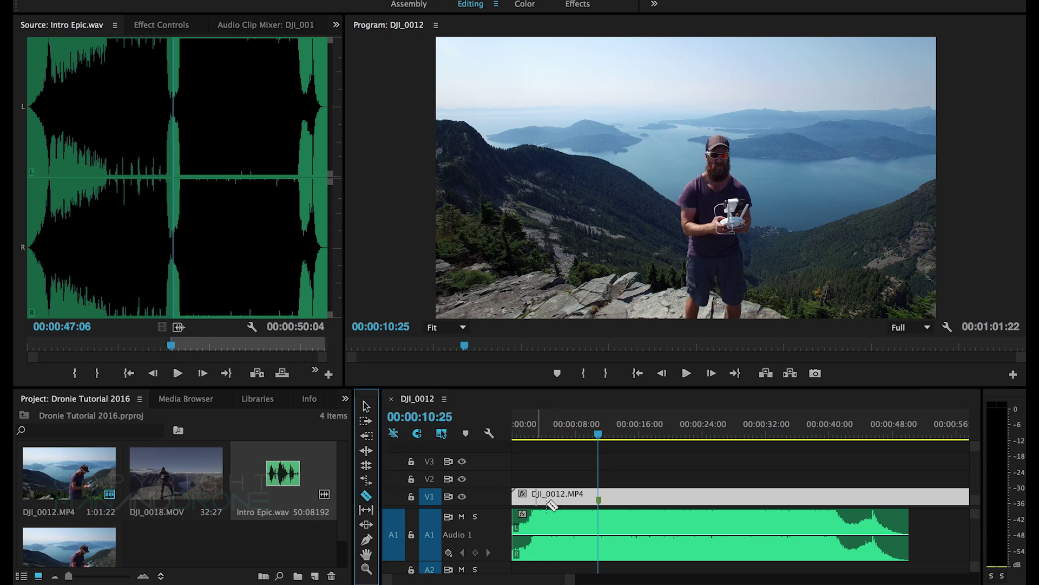
Split the clip at the playhead, delete the first part, and slide the remainder toward the start.
{"action": "left_click", "coordinate": [599, 495]}
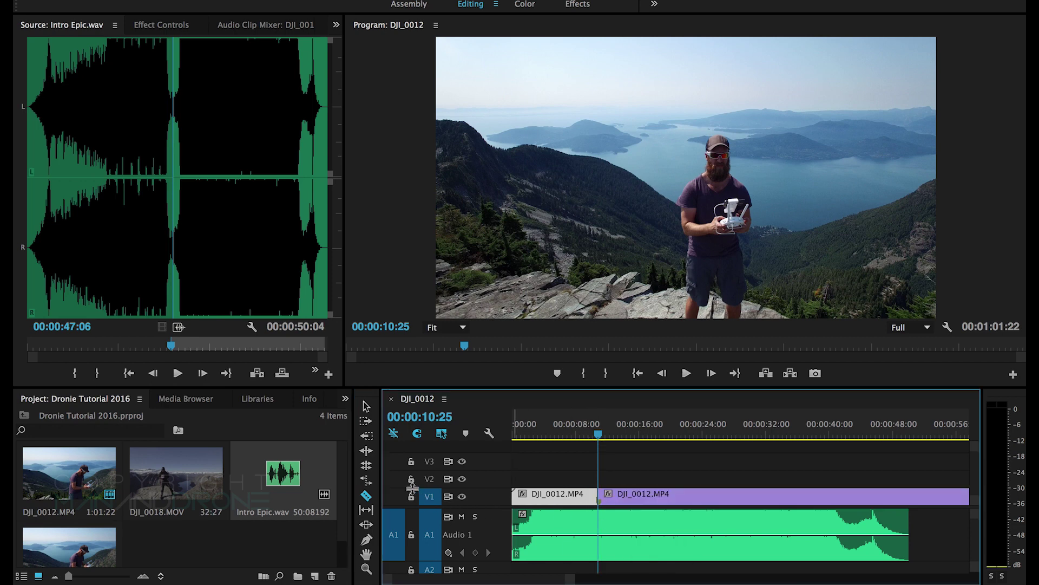
{"action": "left_click", "coordinate": [366, 406]}
{"action": "key", "text": "Delete"}
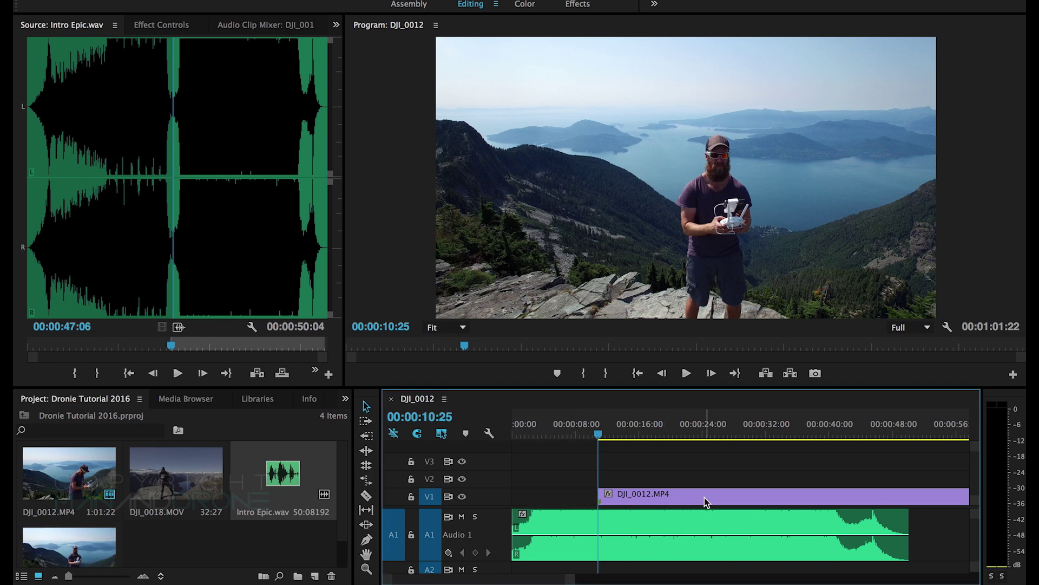
{"action": "left_click_drag", "start_coordinate": [704, 496], "coordinate": [638, 499]}
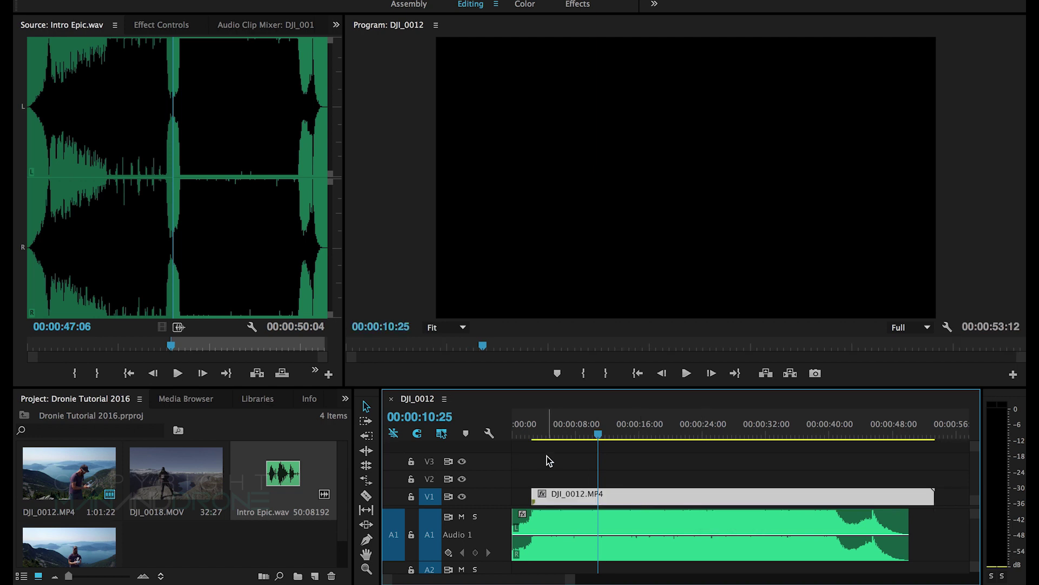
Extend the remaining clip's start back to the beginning of the sequence.
{"action": "left_click", "coordinate": [533, 433]}
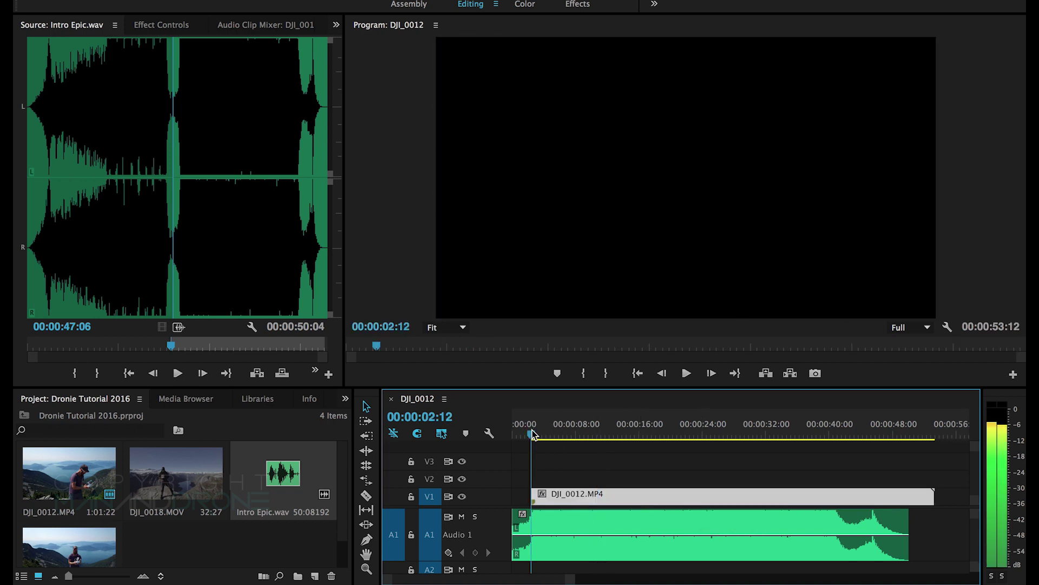
{"action": "key", "text": "Left"}
{"action": "key", "text": "Left"}
{"action": "key", "text": "Left"}
{"action": "left_click", "coordinate": [532, 433]}
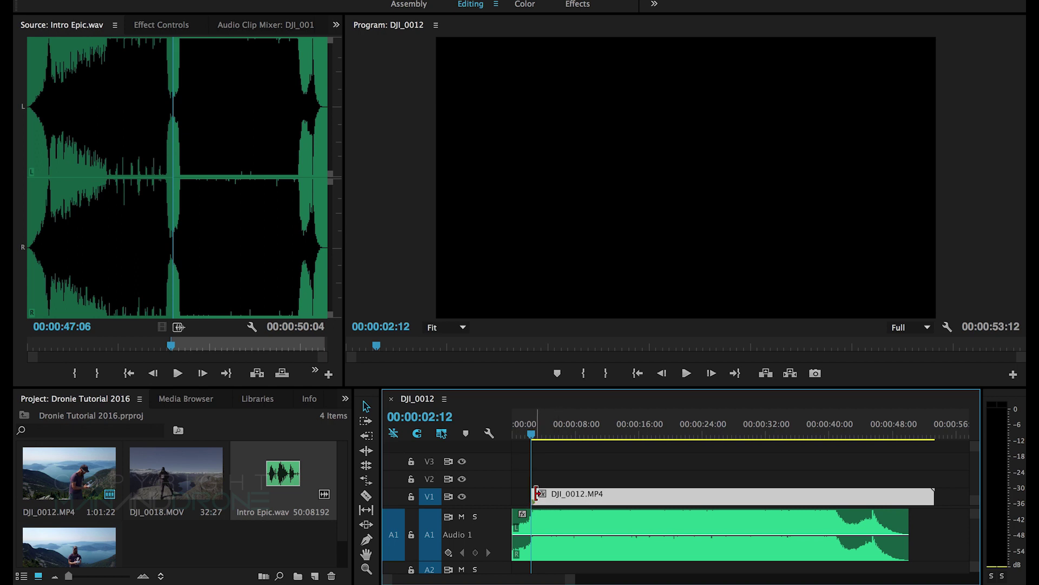
{"action": "left_click_drag", "start_coordinate": [539, 493], "coordinate": [505, 492]}
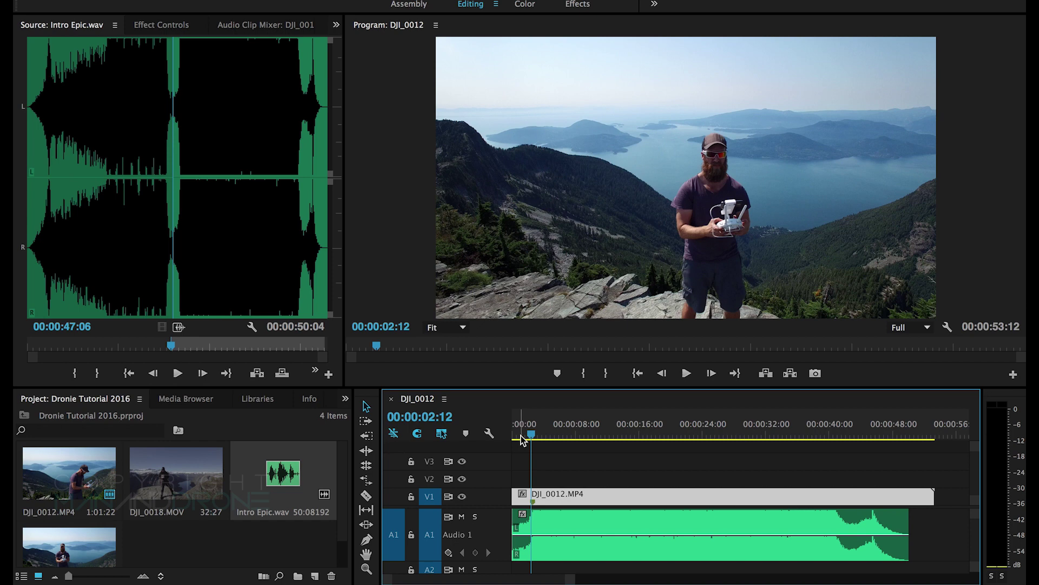
{"action": "left_click_drag", "start_coordinate": [529, 439], "coordinate": [513, 438]}
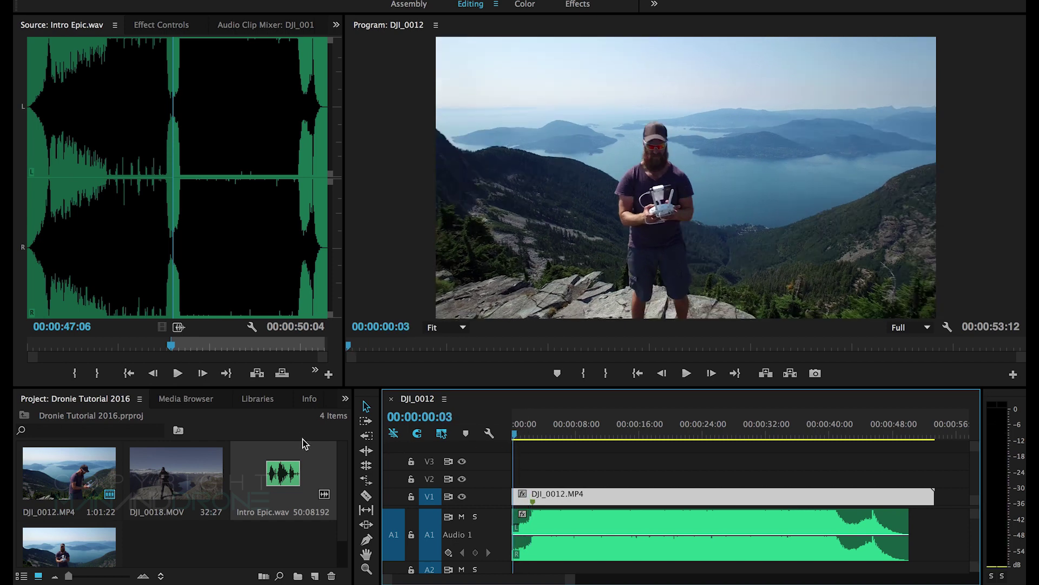
{"action": "left_click", "coordinate": [340, 402]}
Show the Effects panel in place of the project bin, clear its search, and briefly play the sequence.
{"action": "left_click", "coordinate": [374, 472]}
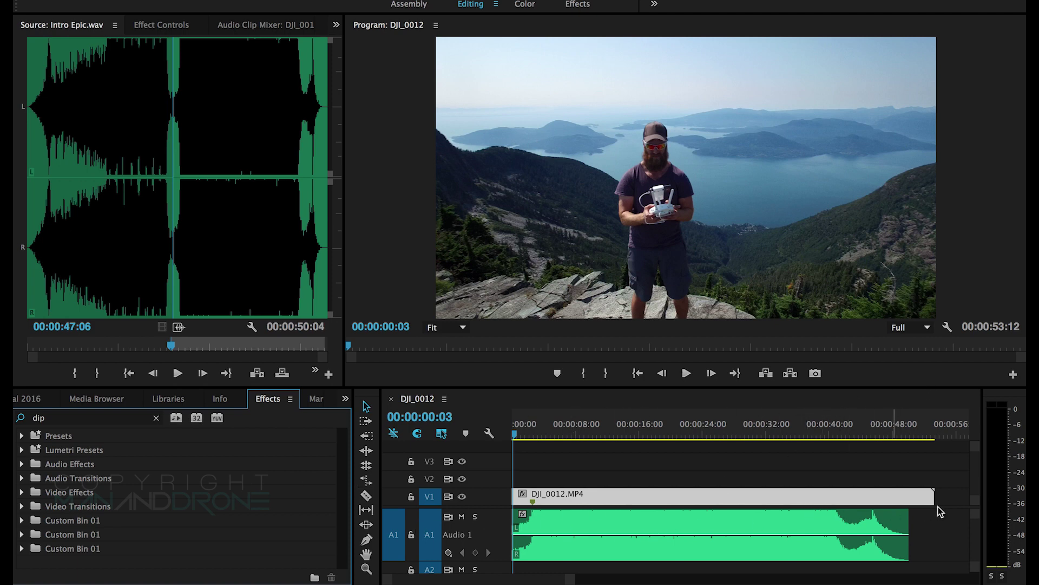
{"action": "left_click", "coordinate": [345, 400]}
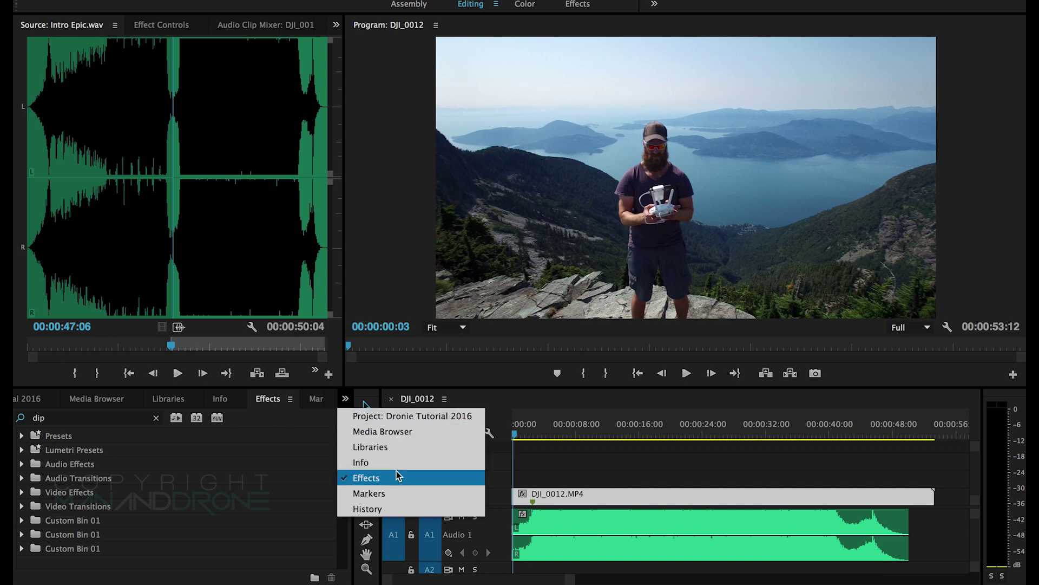
{"action": "left_click", "coordinate": [94, 416]}
{"action": "left_click", "coordinate": [111, 418]}
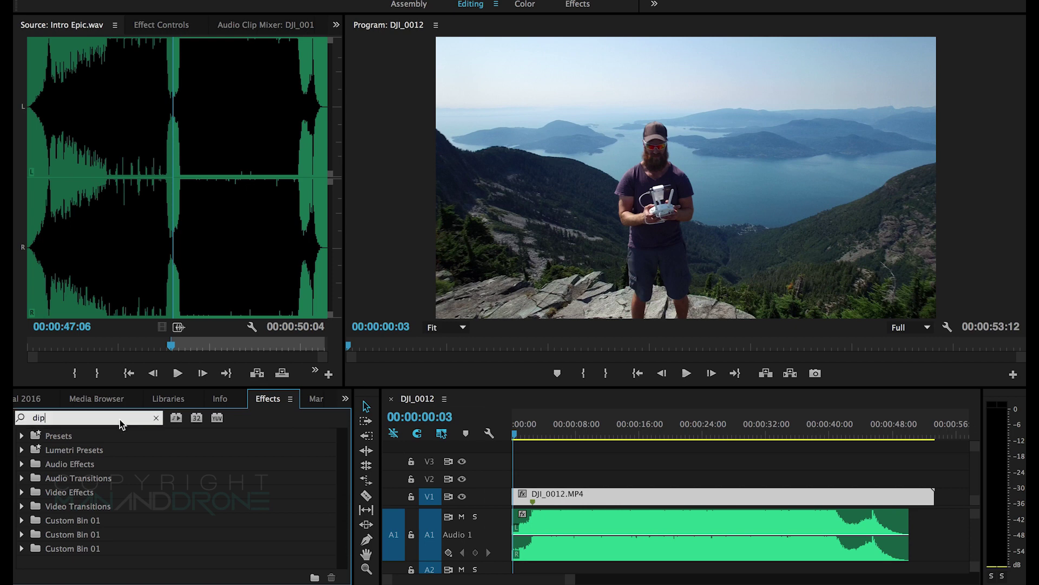
{"action": "key", "text": "space"}
{"action": "left_click", "coordinate": [156, 417]}
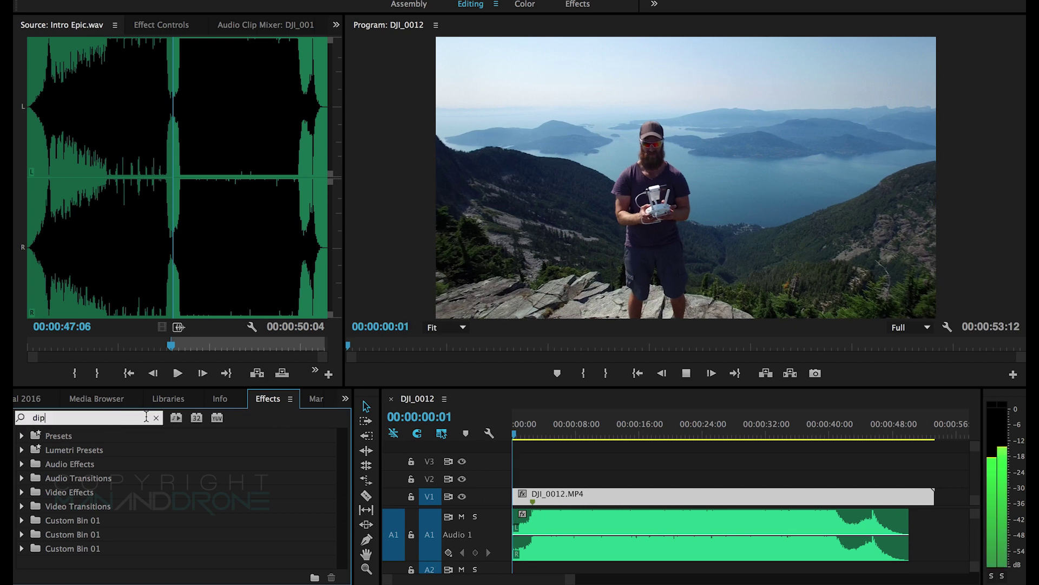
{"action": "left_click", "coordinate": [687, 373]}
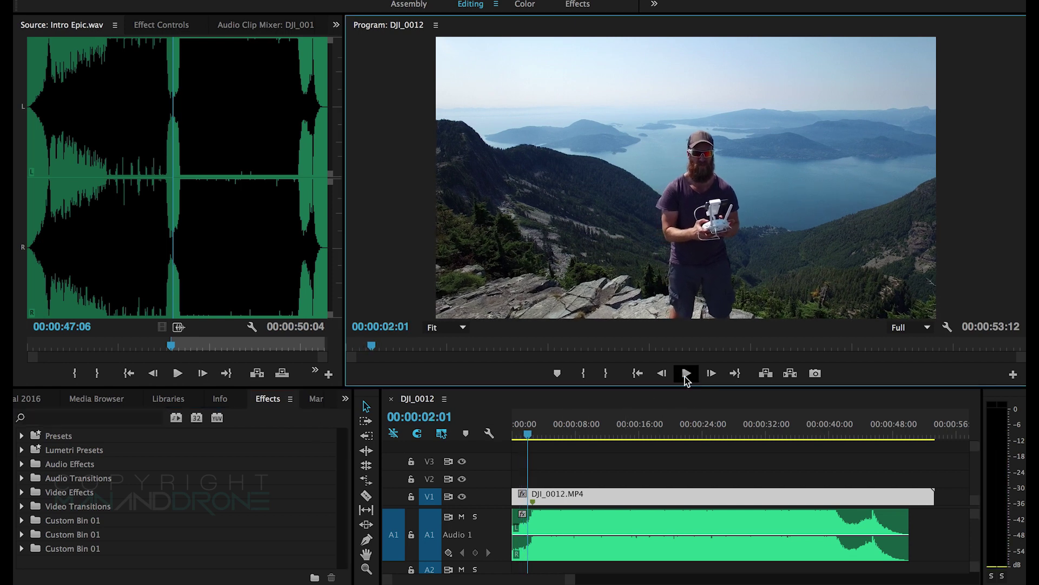
Search 'dip', apply Dip to Black to the clip start, and lengthen its duration.
{"action": "left_click", "coordinate": [91, 418]}
{"action": "type", "text": "dip"}
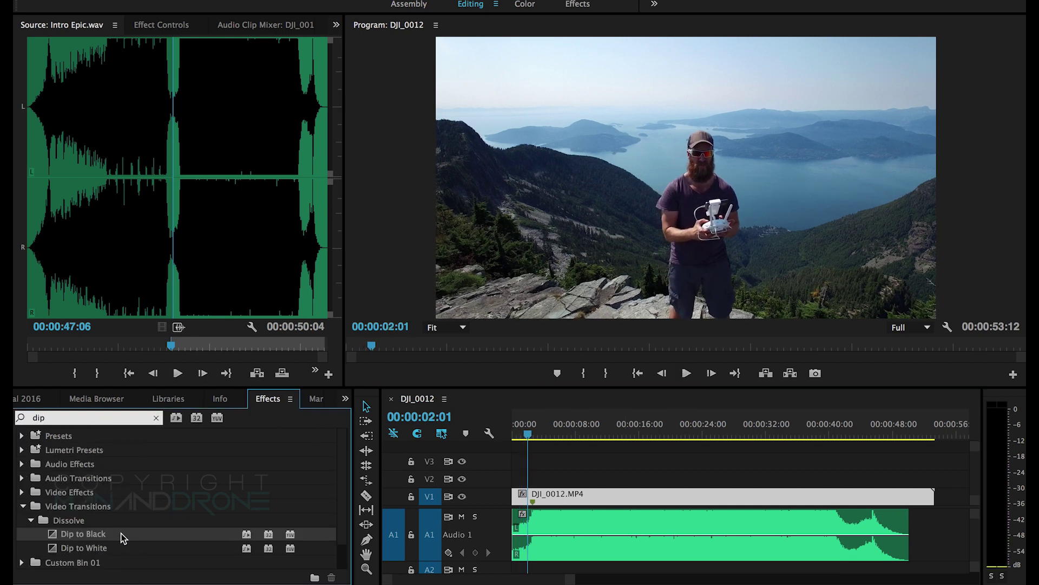
{"action": "left_click_drag", "start_coordinate": [121, 536], "coordinate": [515, 496]}
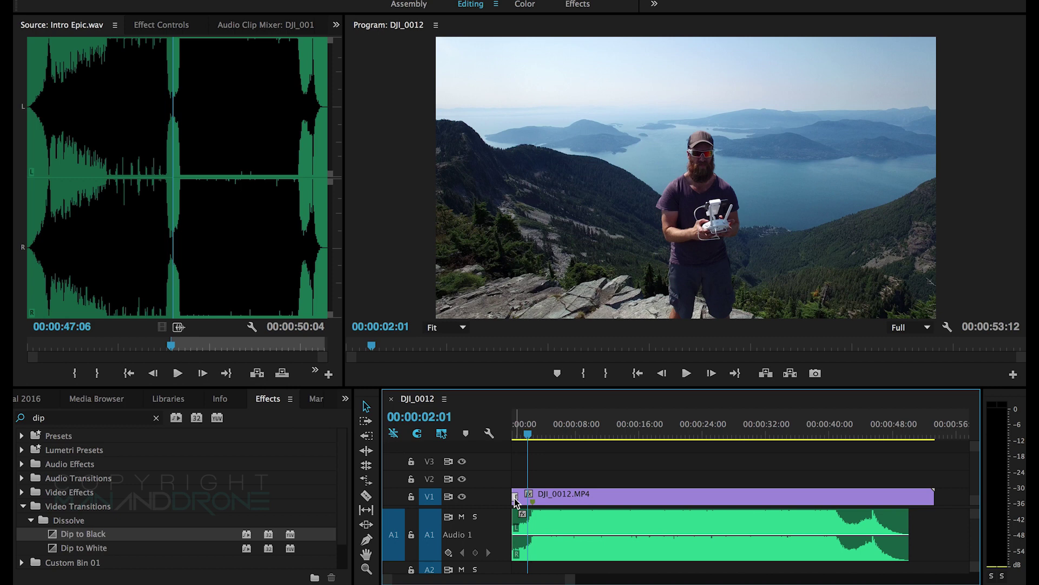
{"action": "double_click", "coordinate": [514, 498]}
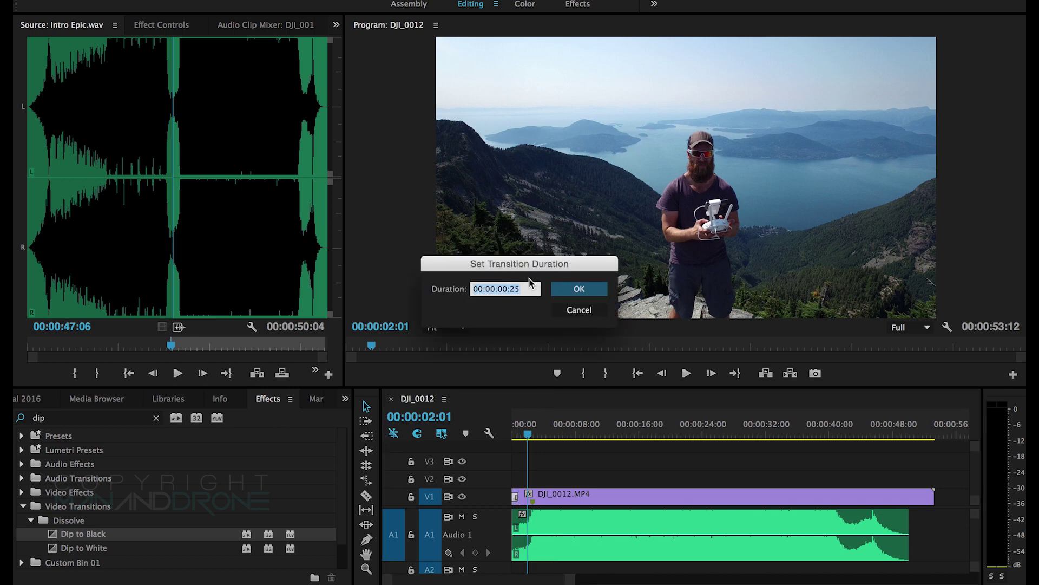
{"action": "left_click", "coordinate": [508, 289]}
{"action": "type", "text": "0"}
{"action": "left_click", "coordinate": [582, 287]}
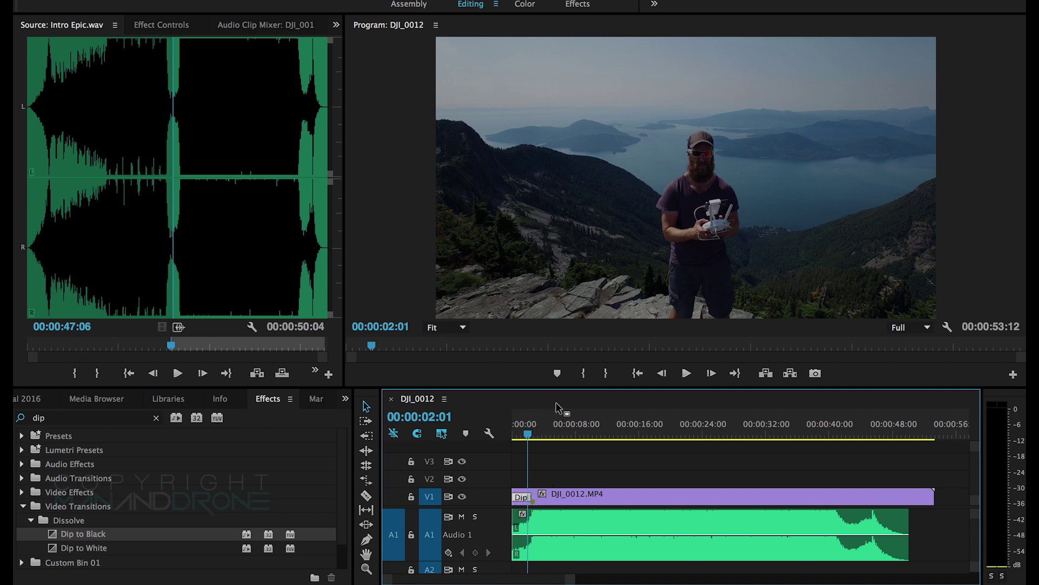
Play the sequence back from the start to preview the fade-in from black.
{"action": "left_click_drag", "start_coordinate": [528, 431], "coordinate": [513, 430]}
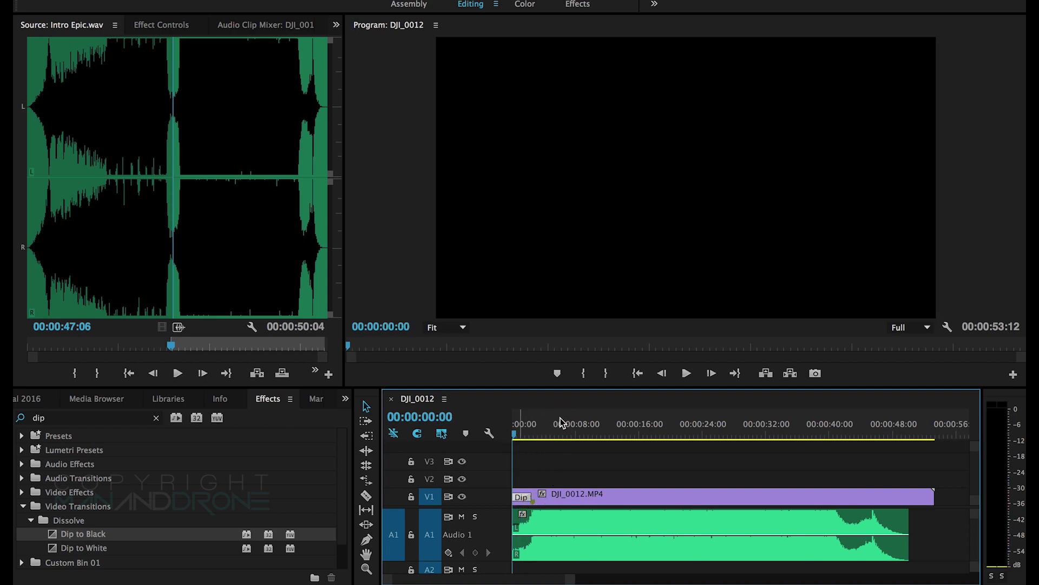
{"action": "left_click", "coordinate": [683, 373]}
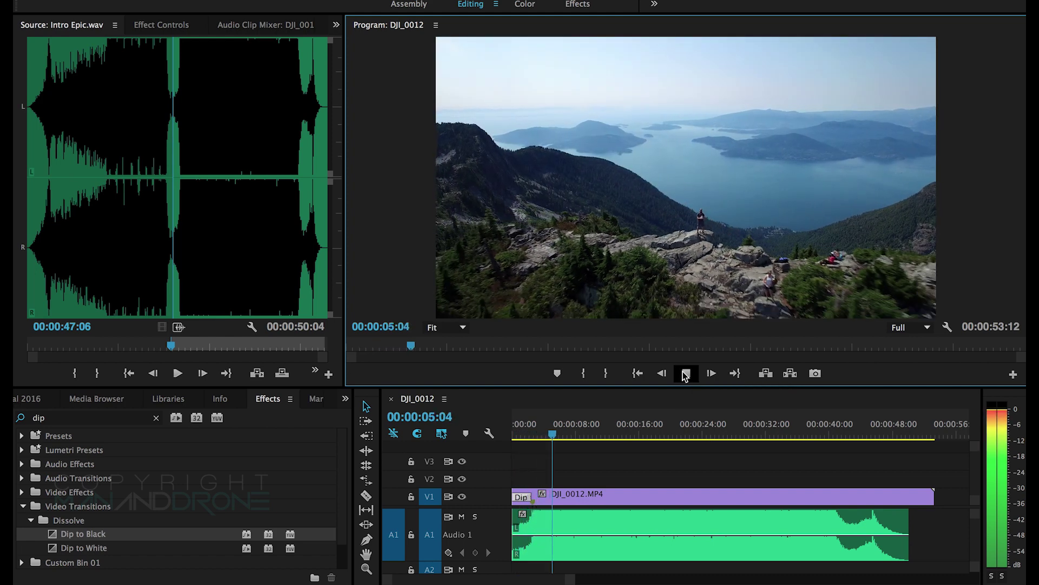
{"action": "left_click", "coordinate": [686, 374]}
{"action": "left_click_drag", "start_coordinate": [575, 582], "coordinate": [420, 582]}
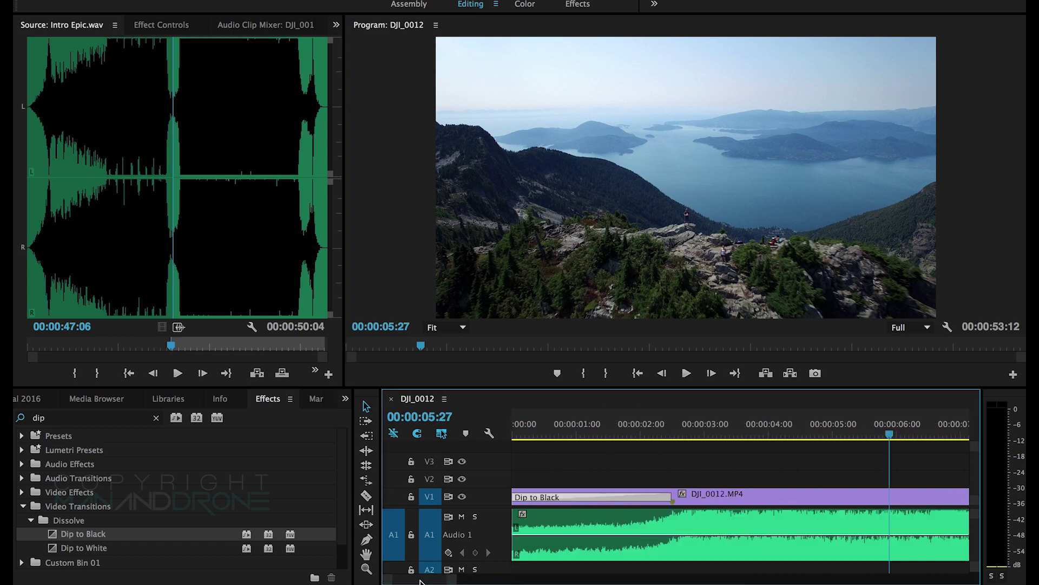
{"action": "left_click_drag", "start_coordinate": [657, 434], "coordinate": [508, 465]}
{"action": "left_click", "coordinate": [686, 373]}
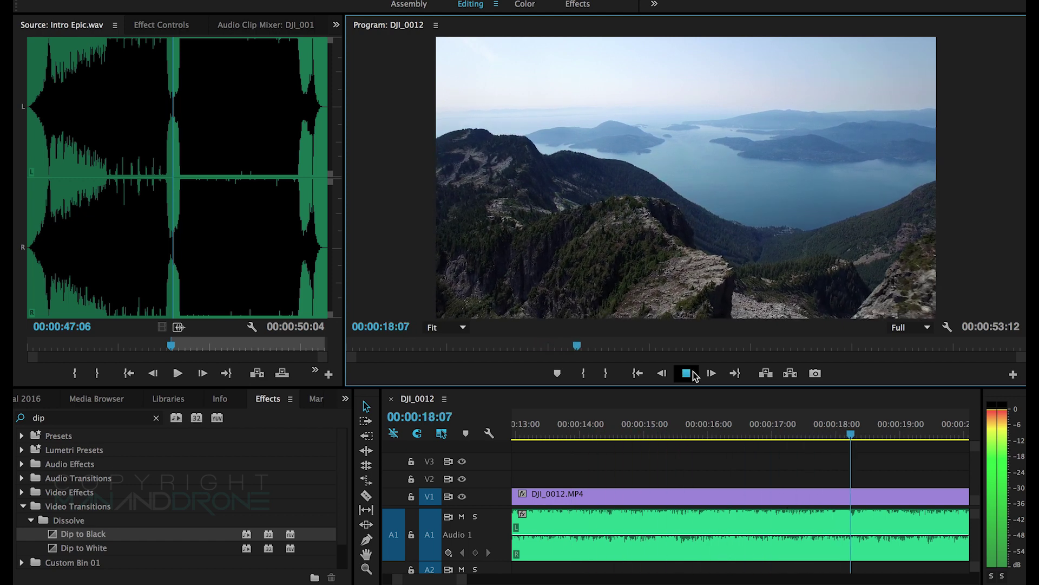
{"action": "left_click", "coordinate": [690, 374]}
{"action": "left_click_drag", "start_coordinate": [461, 581], "coordinate": [522, 581]}
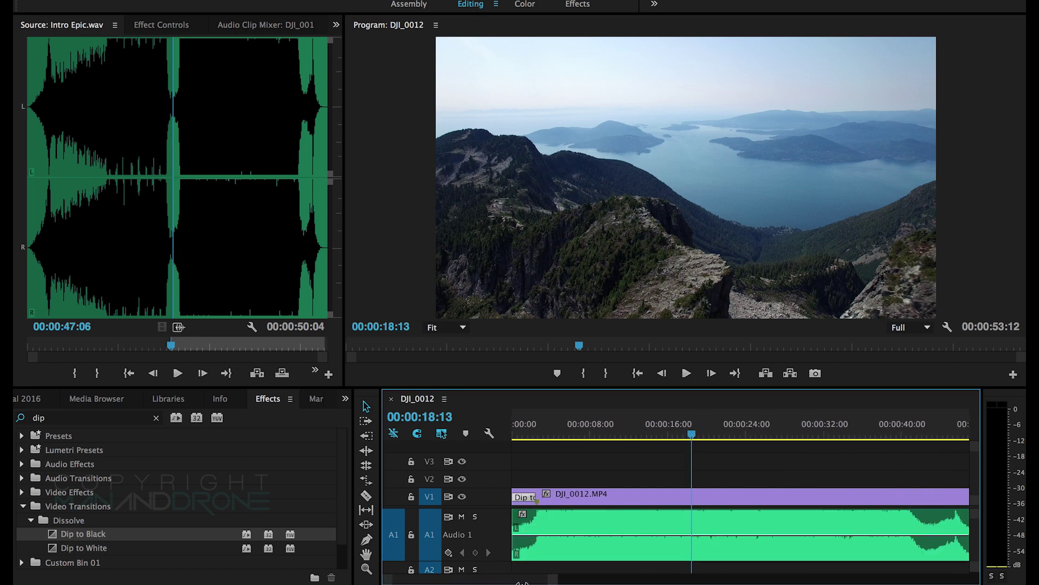
{"action": "left_click_drag", "start_coordinate": [671, 433], "coordinate": [762, 434]}
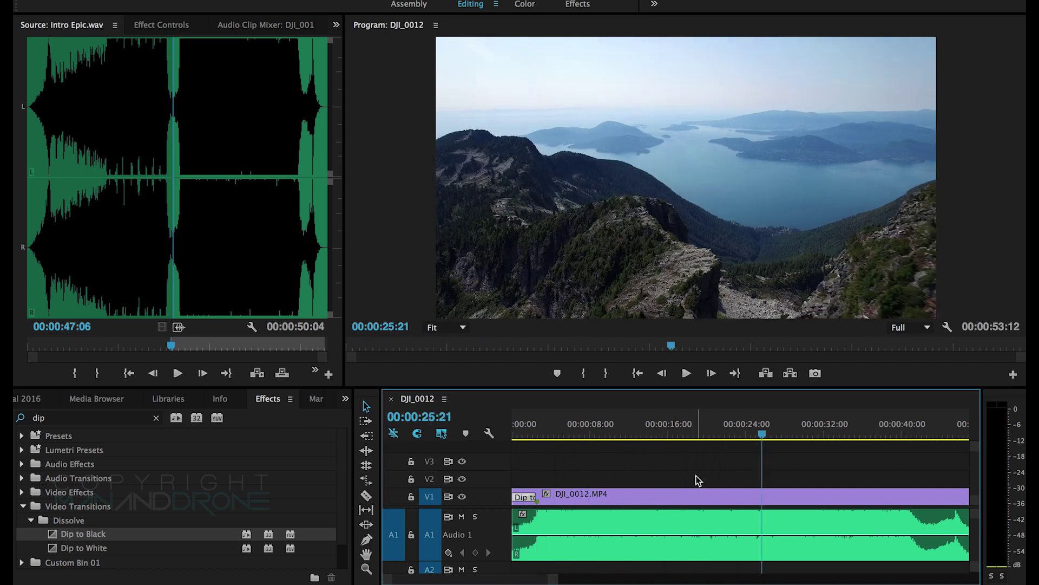
{"action": "scroll", "coordinate": [697, 480], "scroll_direction": "down", "scroll_amount": 3}
{"action": "left_click_drag", "start_coordinate": [657, 434], "coordinate": [675, 451]}
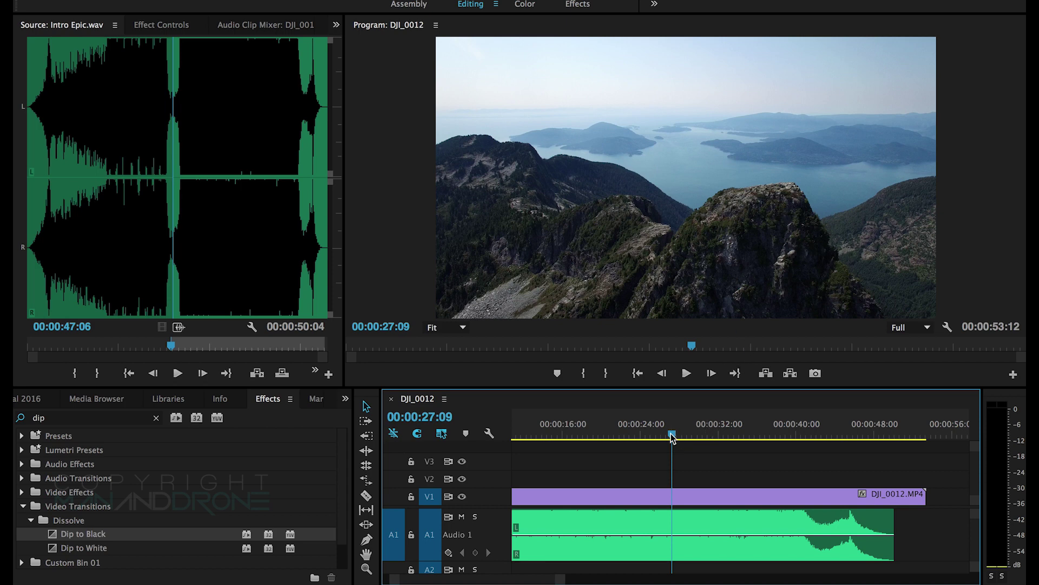
{"action": "left_click_drag", "start_coordinate": [672, 438], "coordinate": [680, 437]}
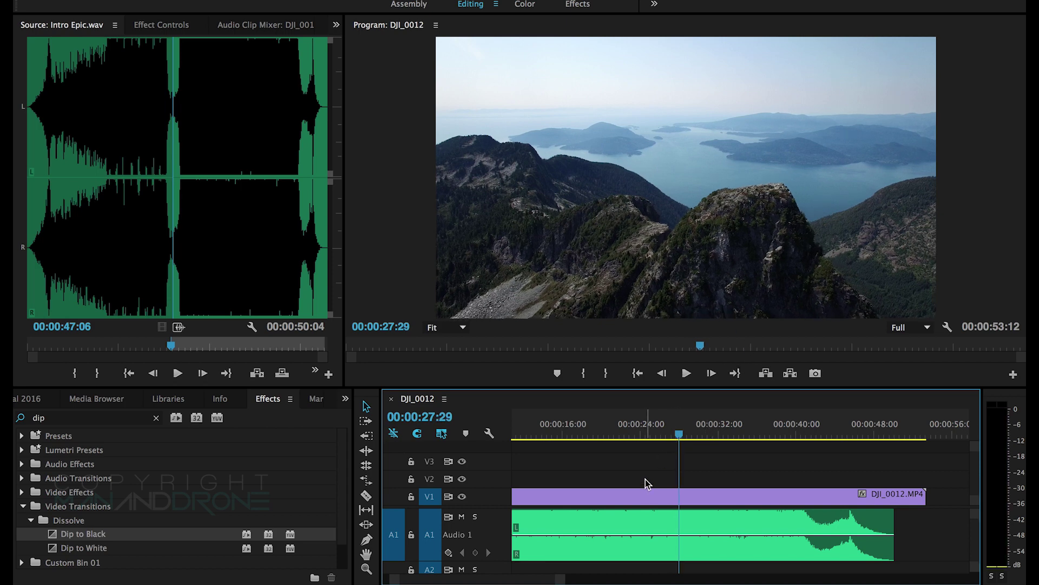
{"action": "scroll", "coordinate": [645, 479], "scroll_direction": "up", "scroll_amount": 4}
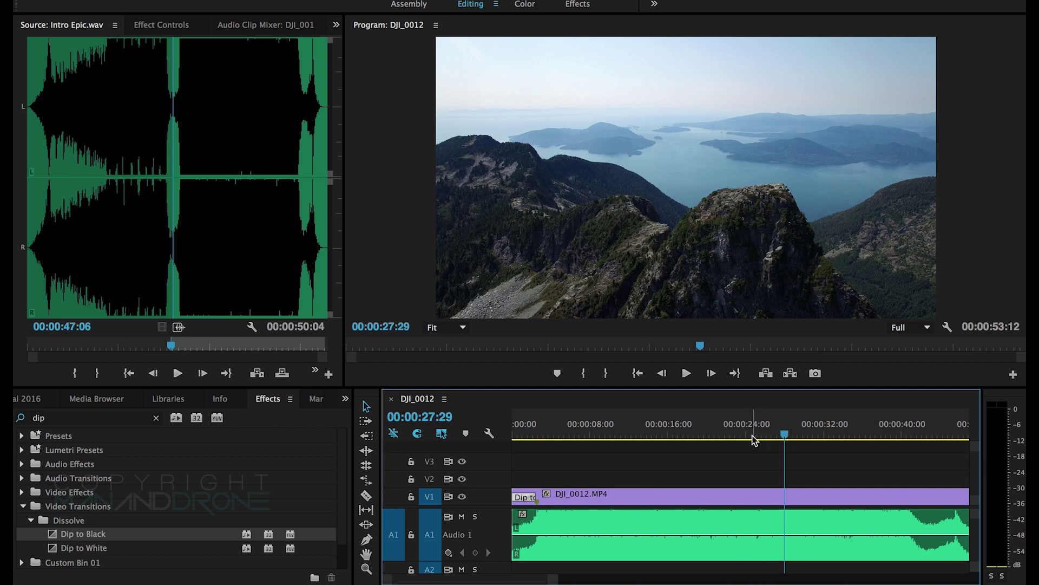
{"action": "left_click_drag", "start_coordinate": [783, 431], "coordinate": [783, 433]}
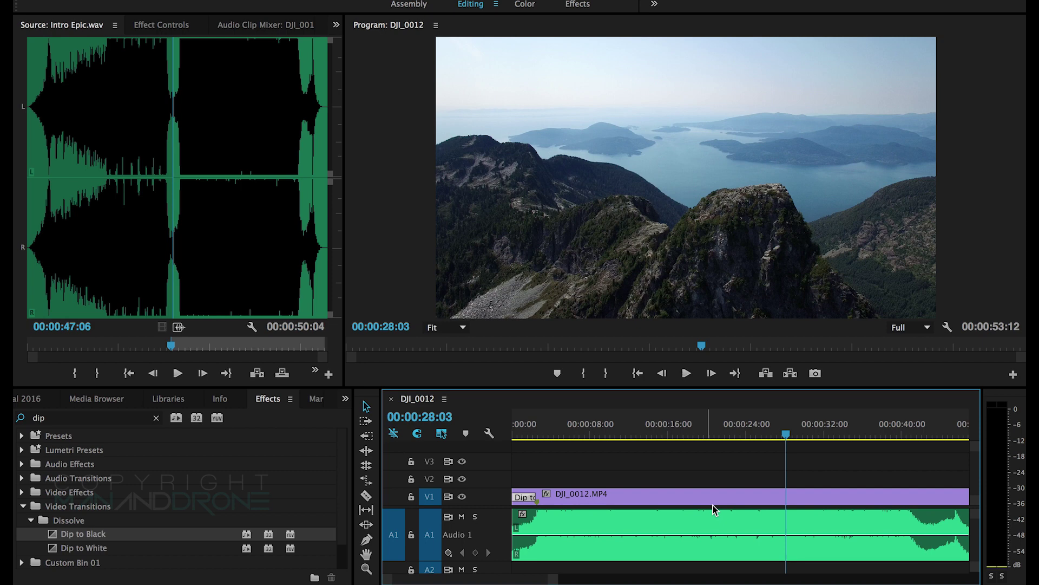
{"action": "scroll", "coordinate": [713, 501], "scroll_direction": "up", "scroll_amount": 1}
Turn on the clip's Show Clip Keyframes > Time Remapping > Speed line from its context menu.
{"action": "scroll", "coordinate": [713, 501], "scroll_direction": "down", "scroll_amount": 1}
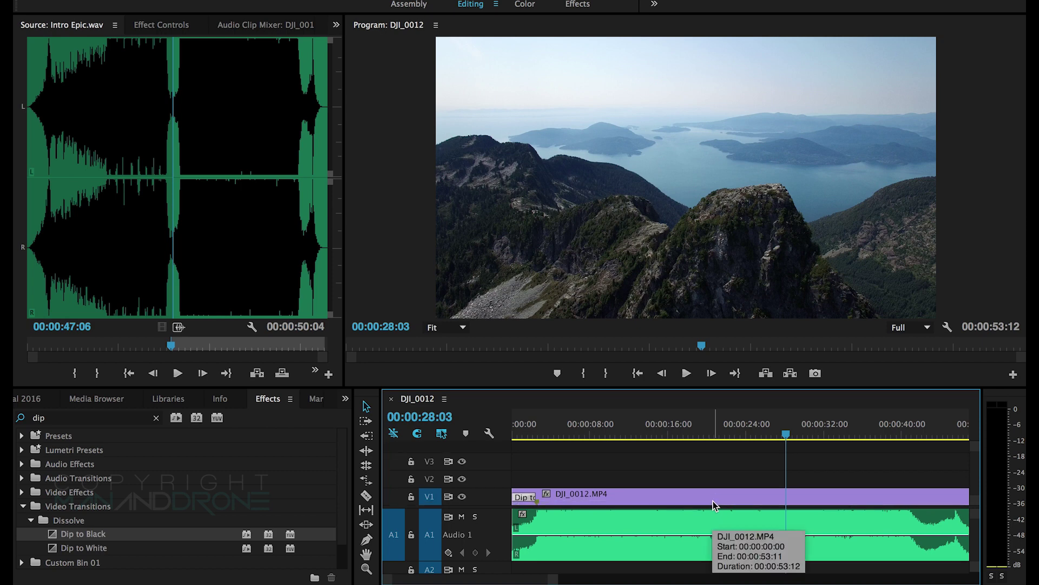
{"action": "left_click", "coordinate": [698, 497]}
{"action": "right_click", "coordinate": [697, 501]}
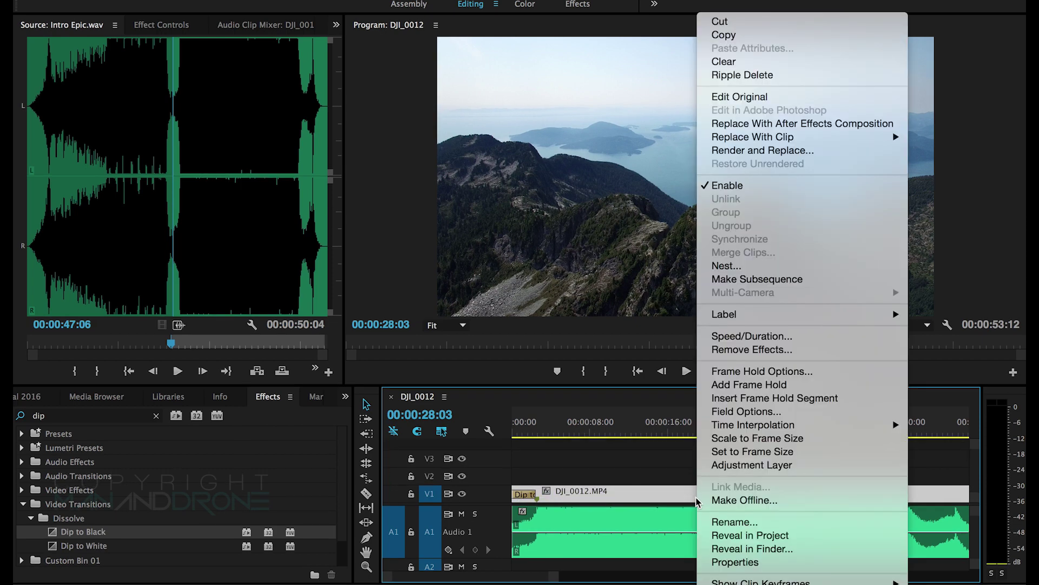
{"action": "mouse_move", "coordinate": [758, 581]}
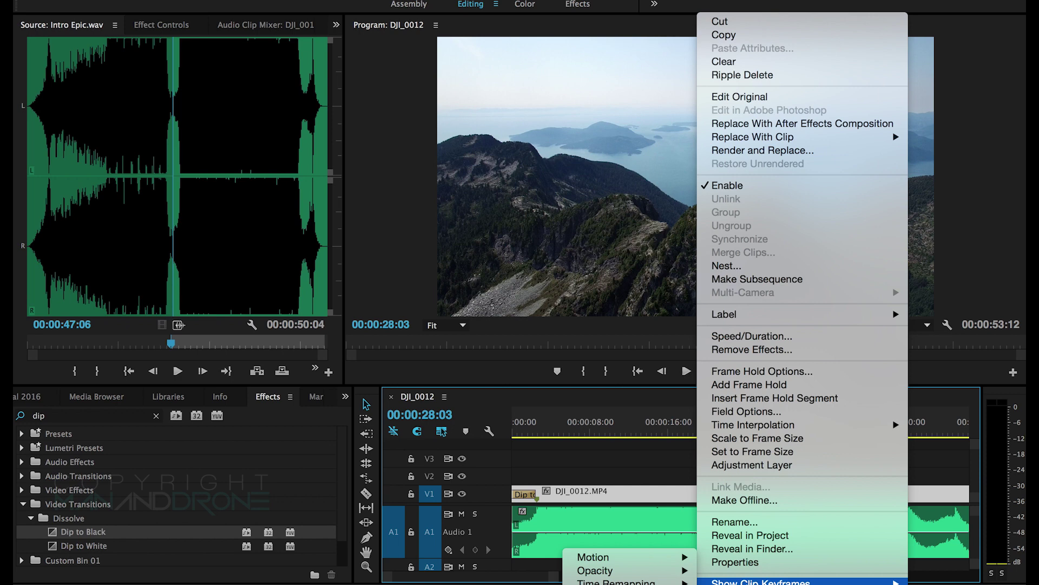
{"action": "mouse_move", "coordinate": [652, 581]}
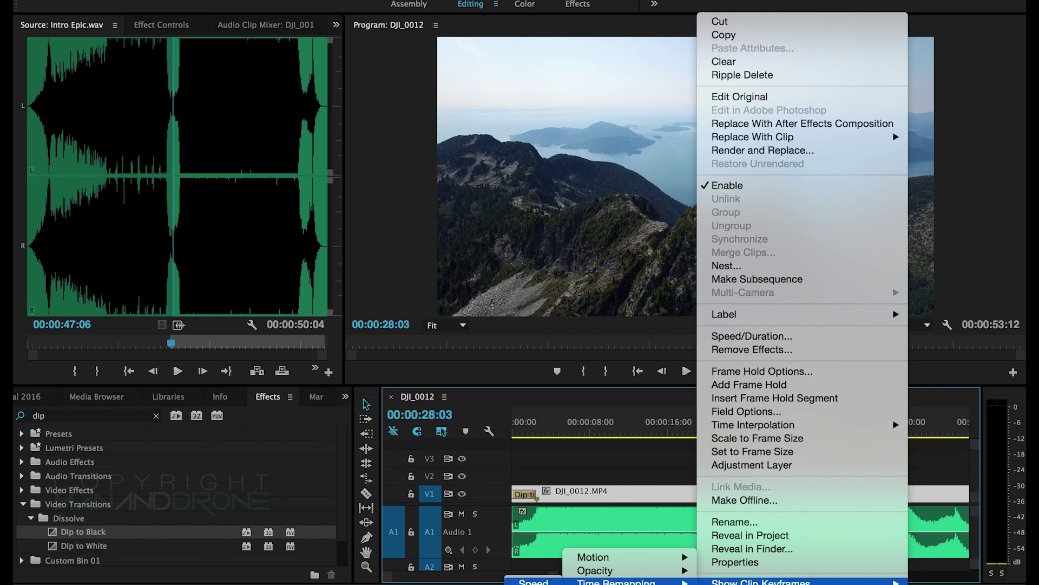
{"action": "left_click", "coordinate": [533, 582]}
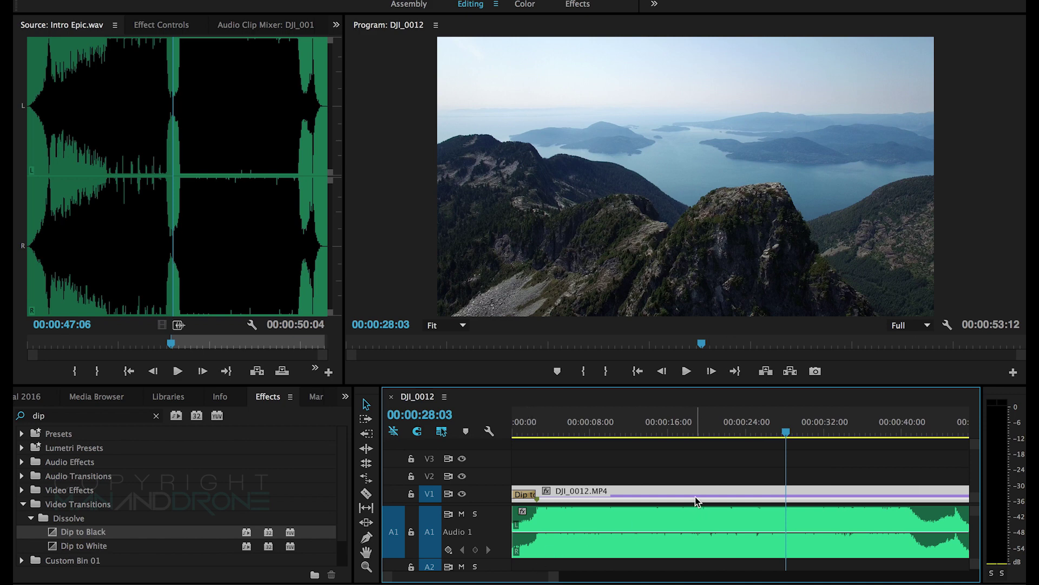
{"action": "double_click", "coordinate": [498, 495]}
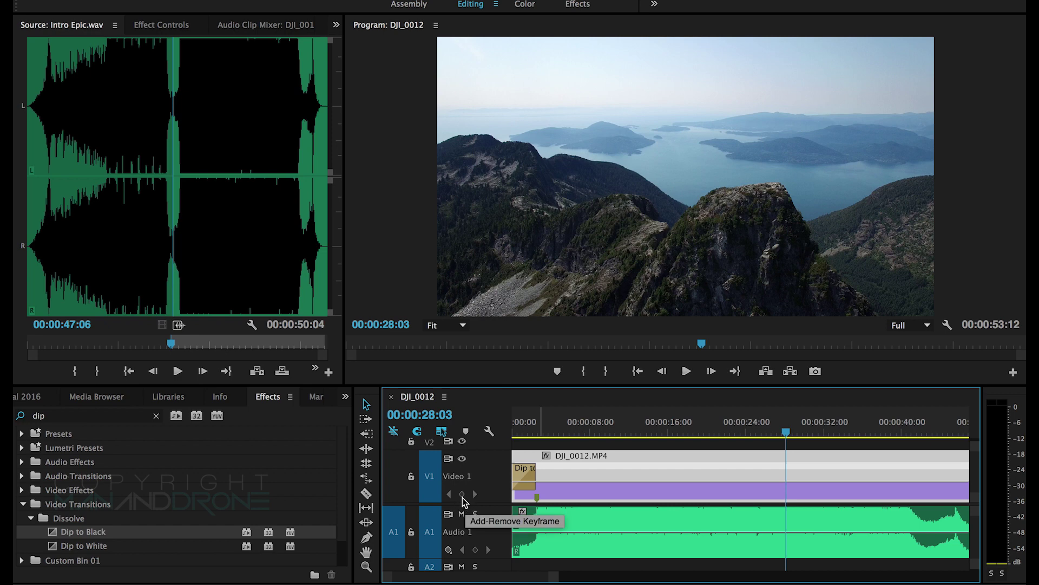
Expand the V1 track height and park the playhead at 00:00:05:00 on the man-on-rock shot.
{"action": "double_click", "coordinate": [496, 486]}
{"action": "double_click", "coordinate": [495, 486]}
{"action": "double_click", "coordinate": [496, 486]}
{"action": "double_click", "coordinate": [496, 486]}
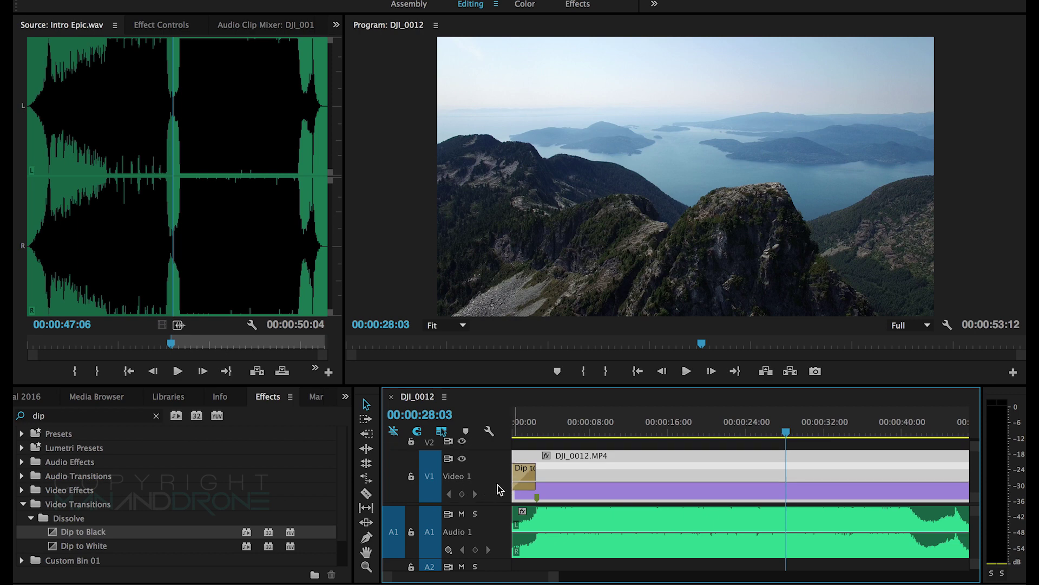
{"action": "double_click", "coordinate": [498, 485]}
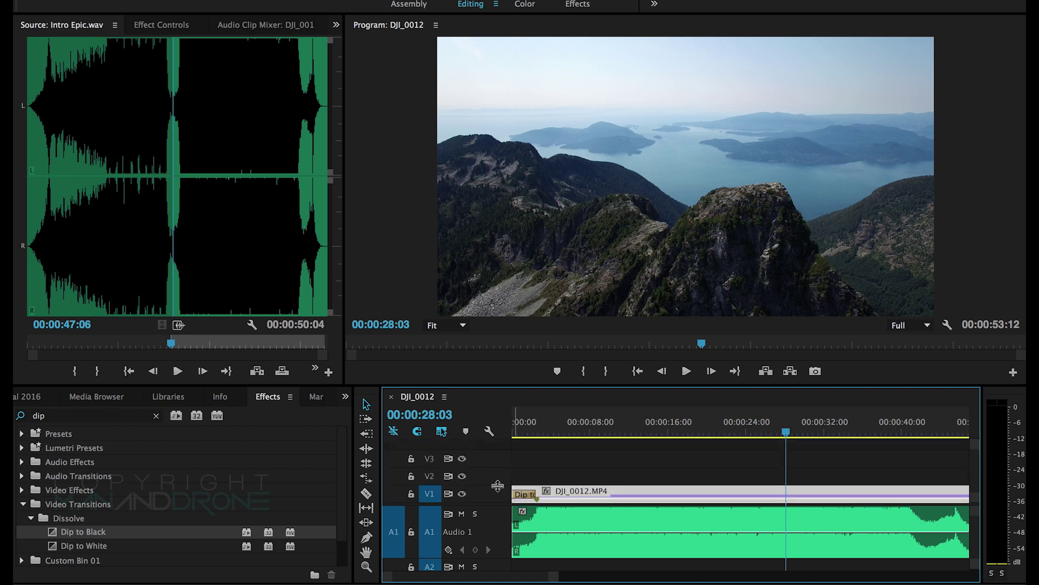
{"action": "double_click", "coordinate": [488, 494]}
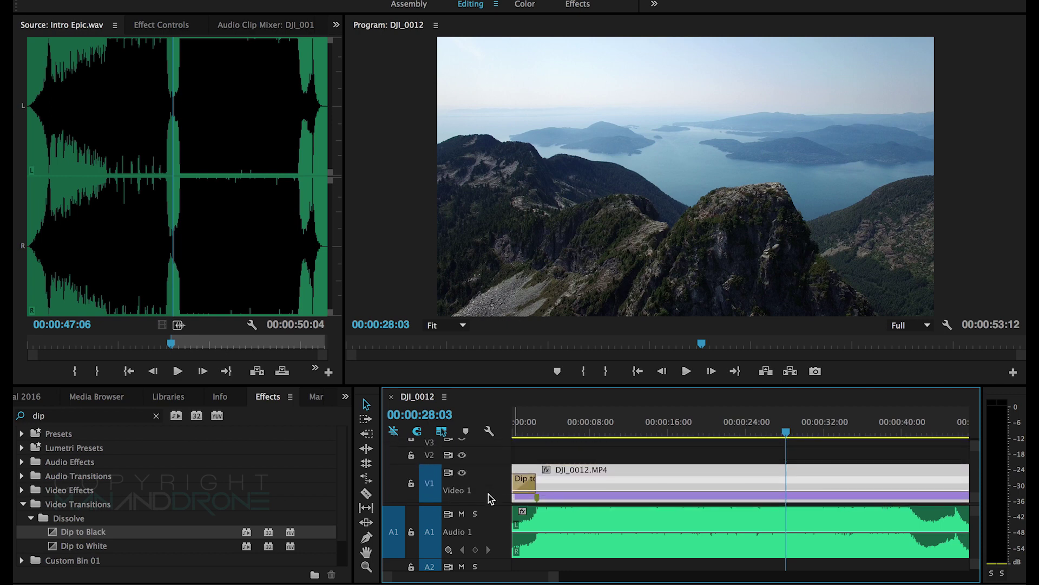
{"action": "scroll", "coordinate": [489, 493], "scroll_direction": "up", "scroll_amount": 1}
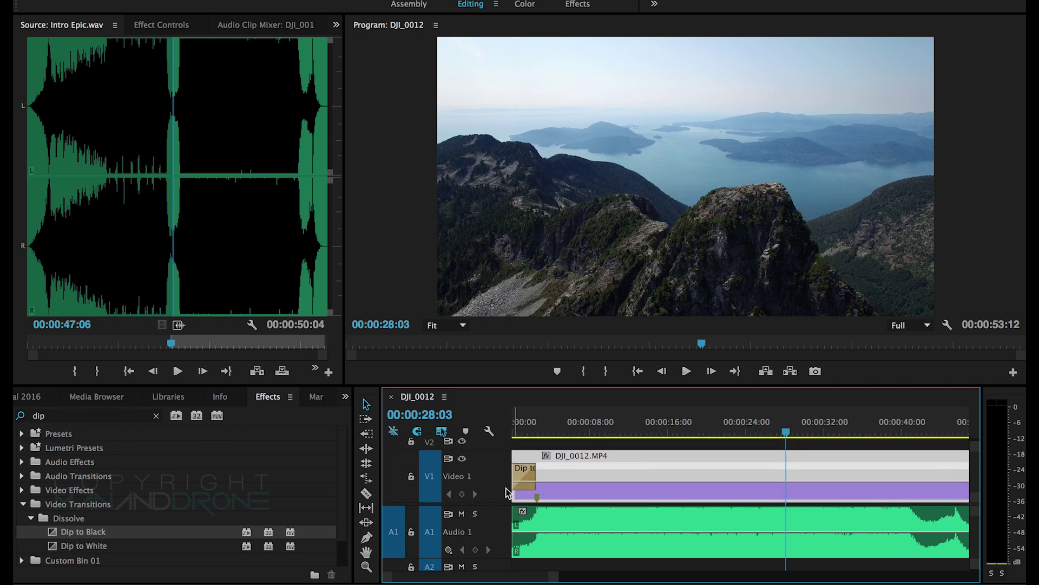
{"action": "left_click_drag", "start_coordinate": [557, 432], "coordinate": [705, 438]}
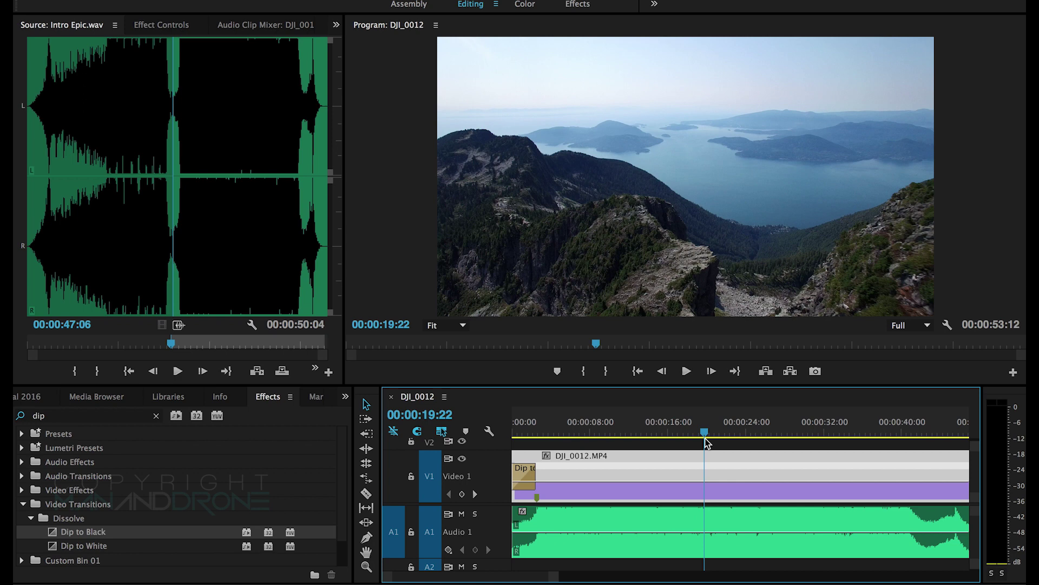
{"action": "mouse_move", "coordinate": [558, 432]}
{"action": "left_mouse_down"}
{"action": "mouse_move", "coordinate": [536, 432]}
{"action": "mouse_move", "coordinate": [570, 433]}
{"action": "mouse_move", "coordinate": [564, 439]}
{"action": "left_mouse_up"}
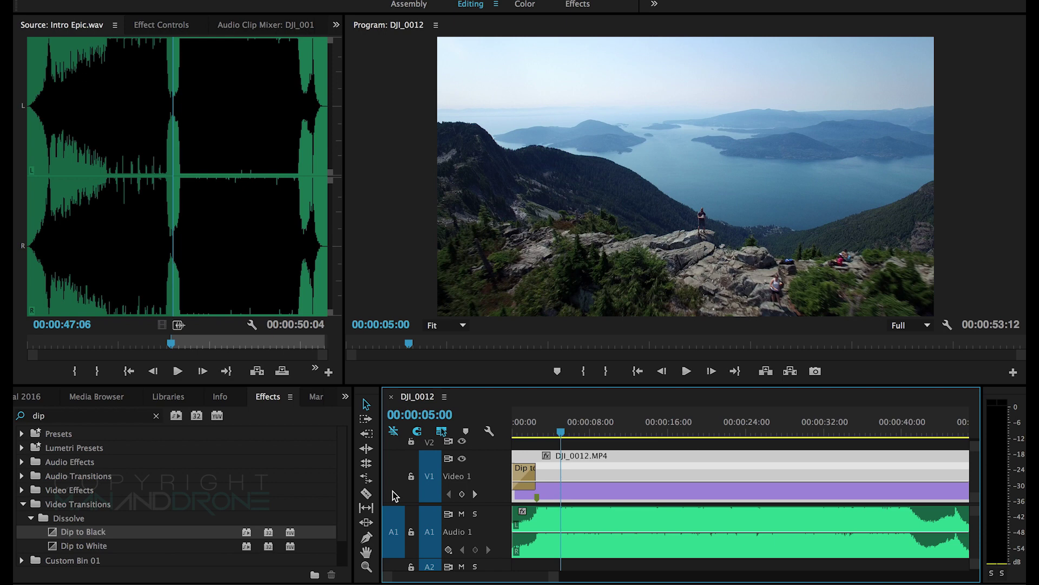
Add a speed keyframe on DJI_0012.MP4 at 00:00:05:00, nudge it earlier, and split it into a ramp.
{"action": "left_click", "coordinate": [461, 494]}
{"action": "mouse_move", "coordinate": [559, 469]}
{"action": "left_mouse_down"}
{"action": "mouse_move", "coordinate": [540, 473]}
{"action": "mouse_move", "coordinate": [574, 474]}
{"action": "mouse_move", "coordinate": [518, 472]}
{"action": "mouse_move", "coordinate": [573, 472]}
{"action": "left_mouse_up"}
{"action": "left_click_drag", "start_coordinate": [572, 467], "coordinate": [574, 468]}
{"action": "scroll", "coordinate": [501, 485], "scroll_direction": "down", "scroll_amount": 3}
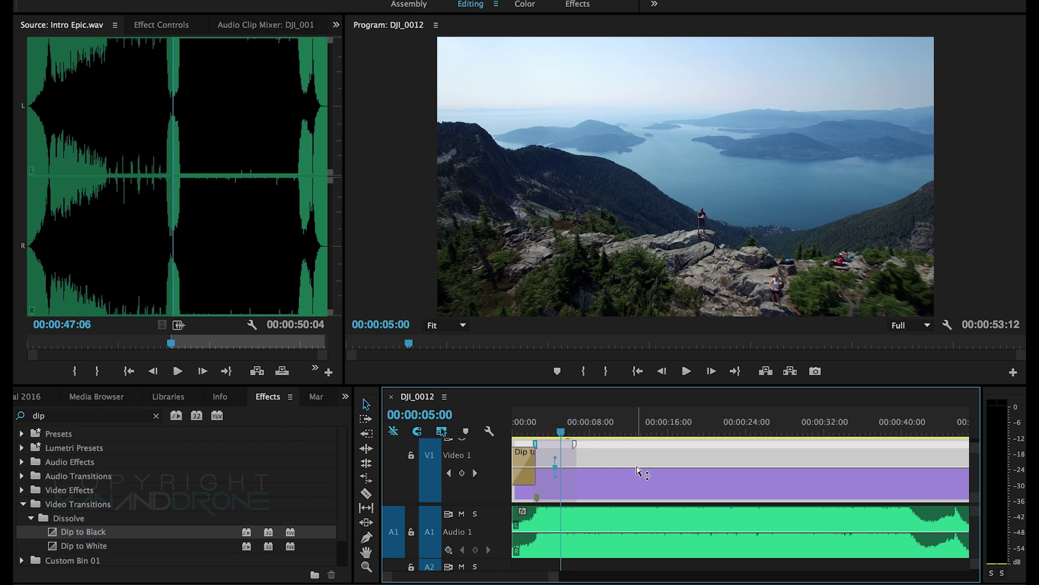
Raise the speed after the keyframe, fine-tune the ramped section to 138%, and trim the clip's tail.
{"action": "mouse_move", "coordinate": [636, 470]}
{"action": "left_click_drag", "start_coordinate": [636, 471], "coordinate": [636, 464]}
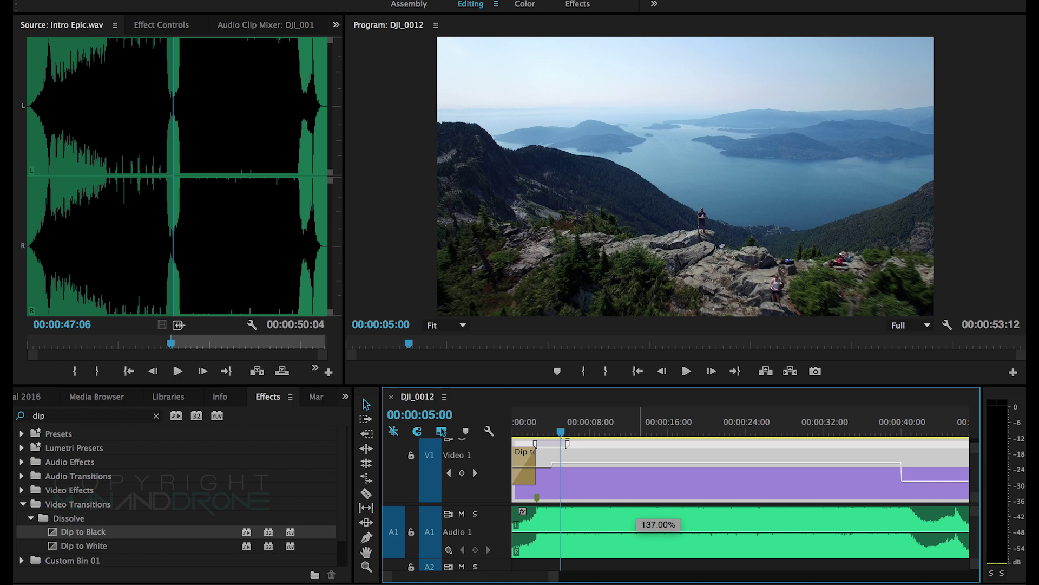
{"action": "left_click_drag", "start_coordinate": [443, 431], "coordinate": [443, 431]}
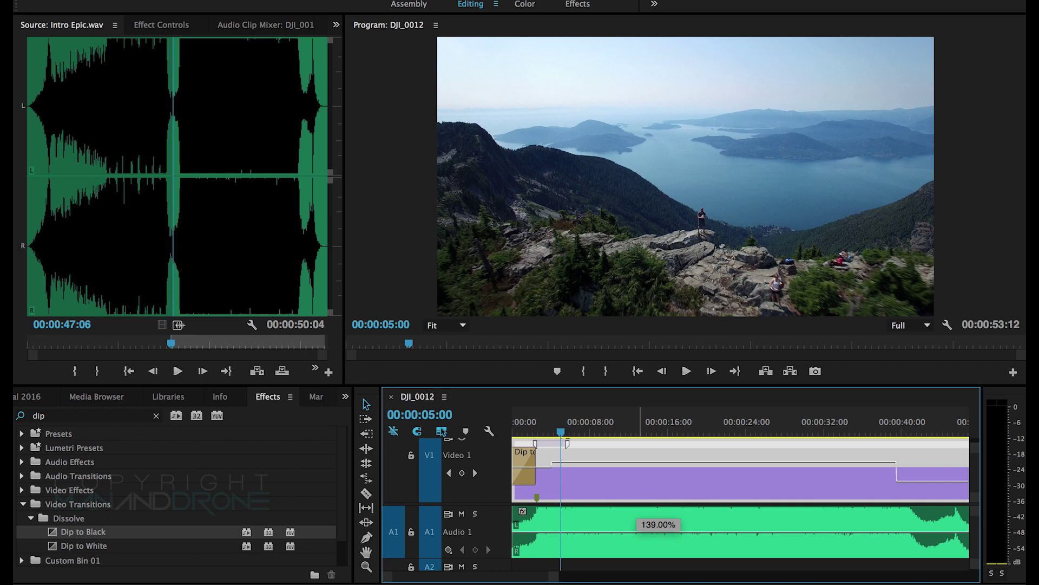
{"action": "left_click_drag", "start_coordinate": [442, 432], "coordinate": [443, 432]}
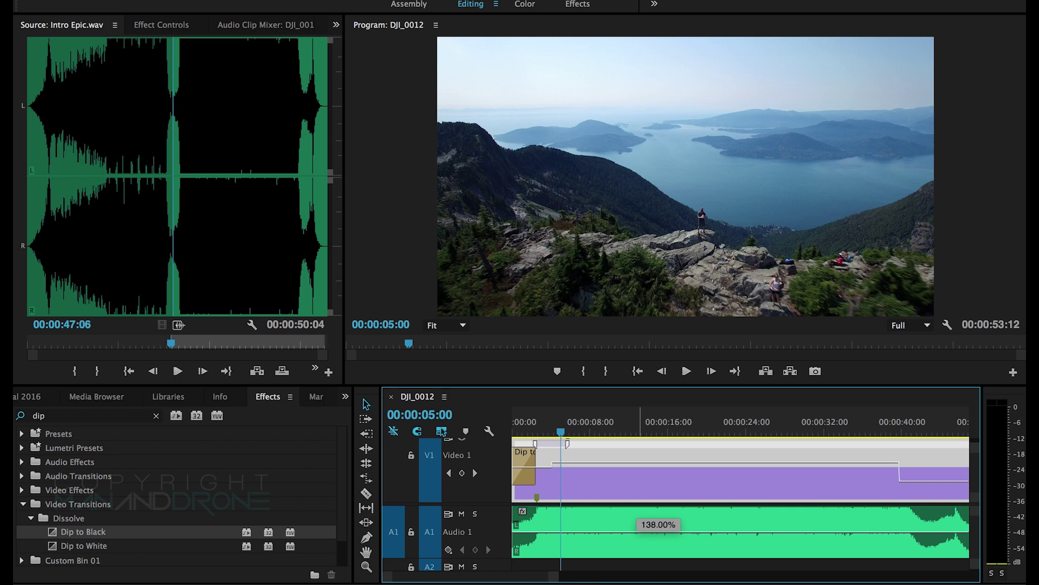
{"action": "left_click_drag", "start_coordinate": [639, 463], "coordinate": [639, 444]}
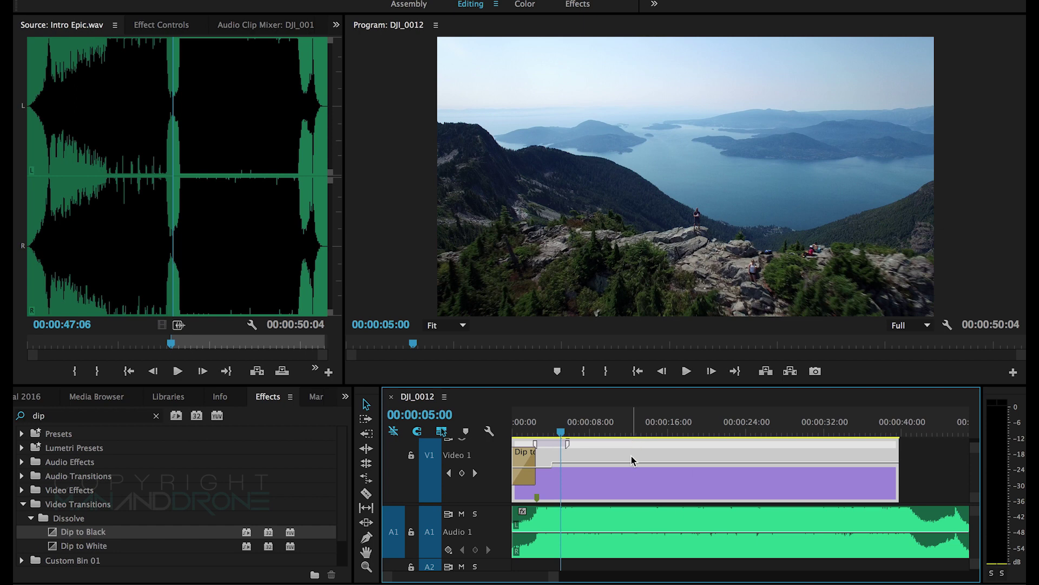
Adjust the later section's speed from 151% to 354%, settling it at 224%.
{"action": "left_click_drag", "start_coordinate": [632, 462], "coordinate": [636, 460]}
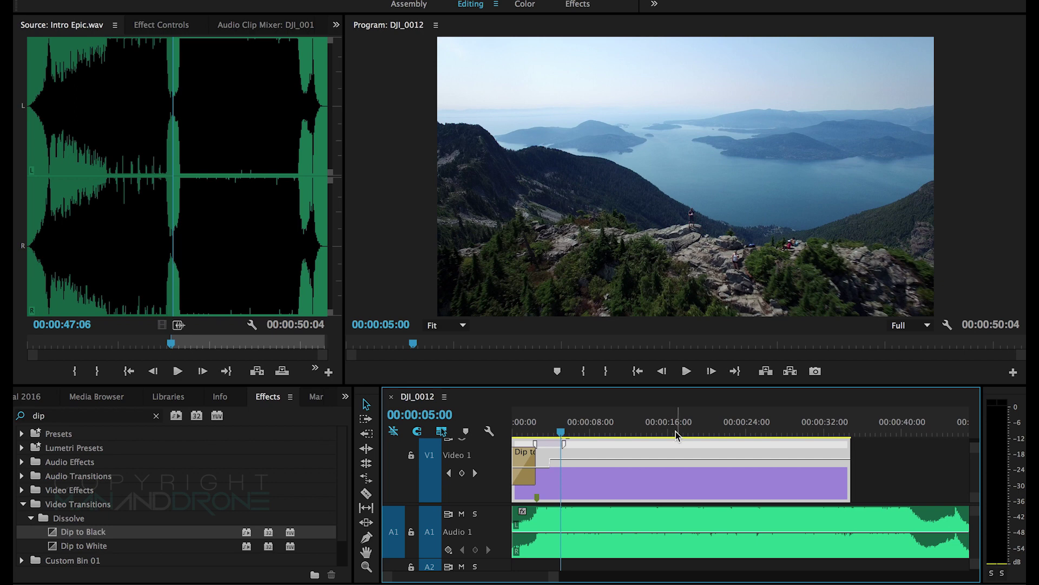
{"action": "left_click_drag", "start_coordinate": [676, 465], "coordinate": [681, 480]}
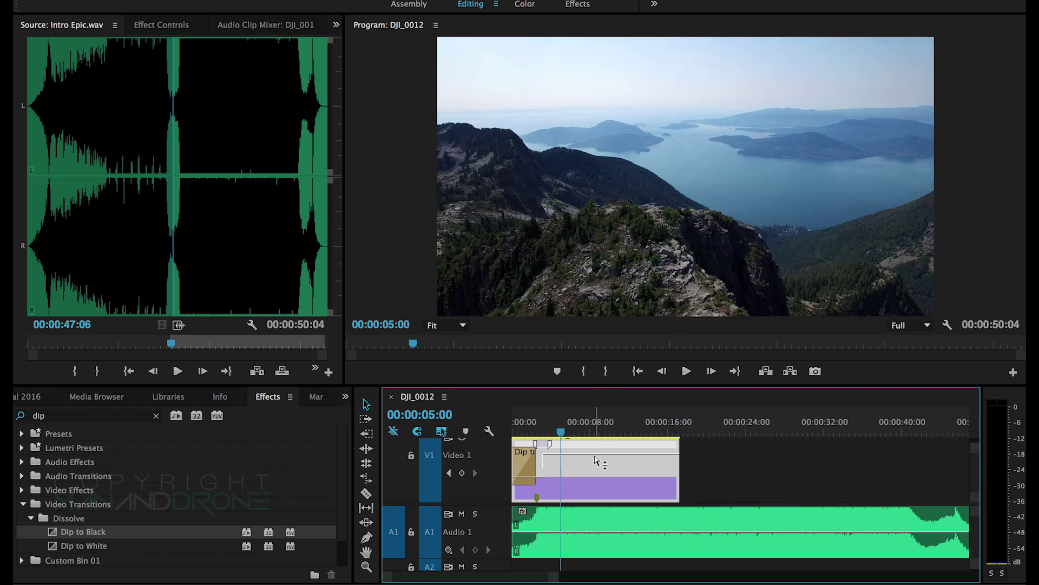
{"action": "left_click_drag", "start_coordinate": [595, 458], "coordinate": [596, 474]}
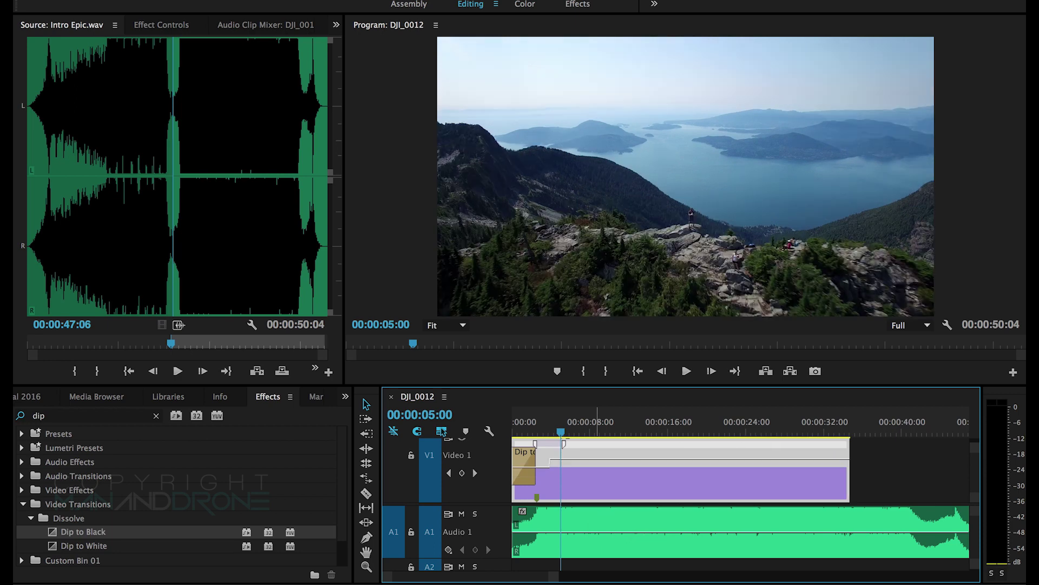
{"action": "left_click", "coordinate": [551, 432]}
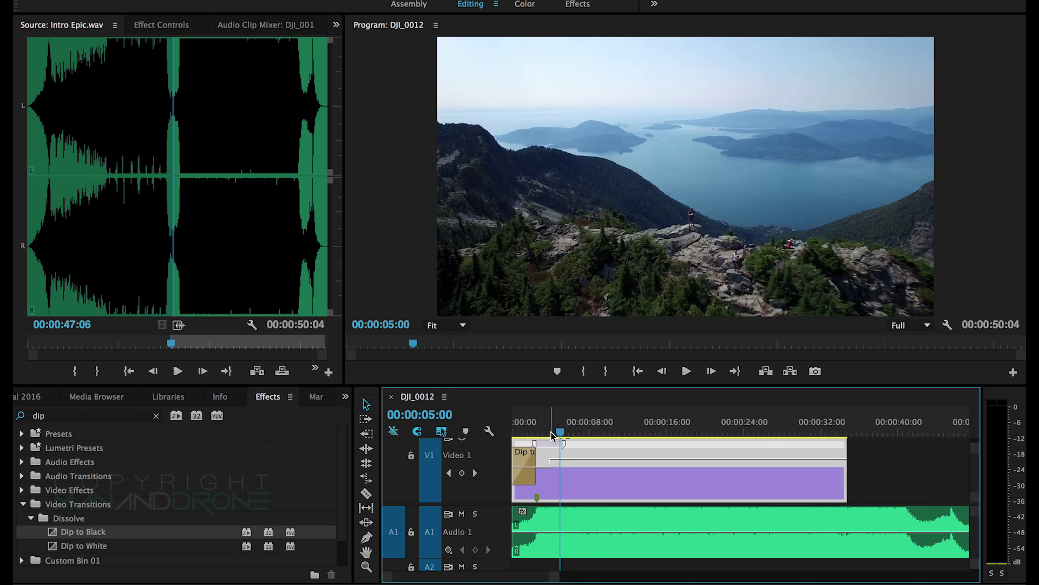
Find the speed change near 00:00:03:17 and spread its keyframe into a gradual transition.
{"action": "left_click_drag", "start_coordinate": [551, 432], "coordinate": [546, 432]}
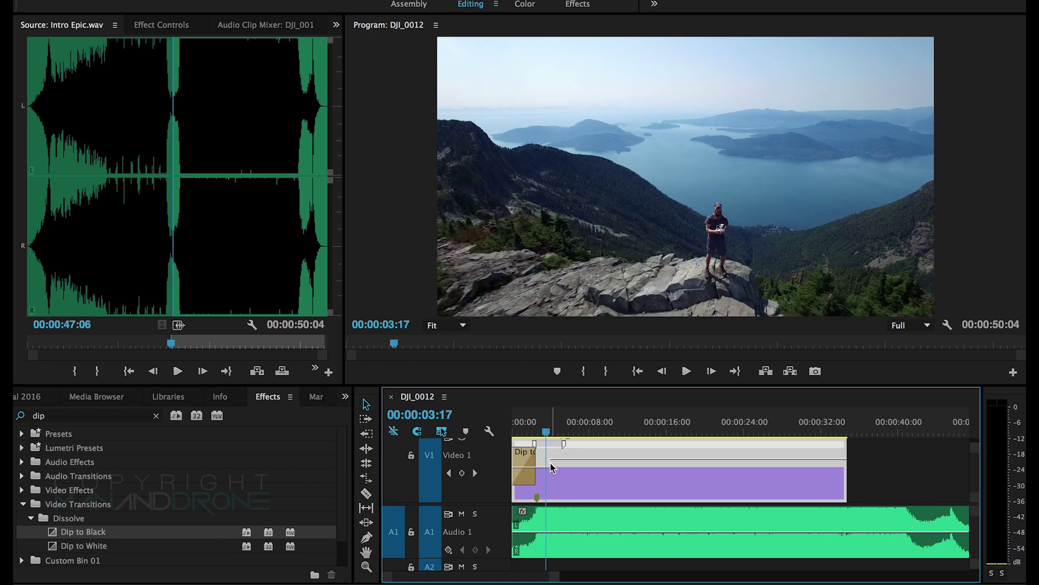
{"action": "left_click_drag", "start_coordinate": [547, 433], "coordinate": [551, 435]}
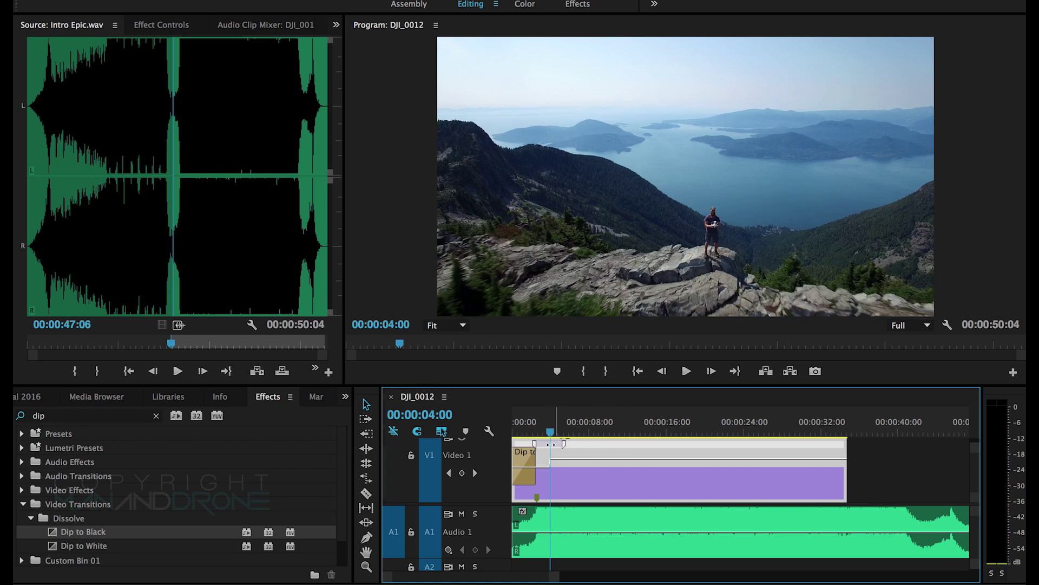
{"action": "left_click", "coordinate": [555, 453]}
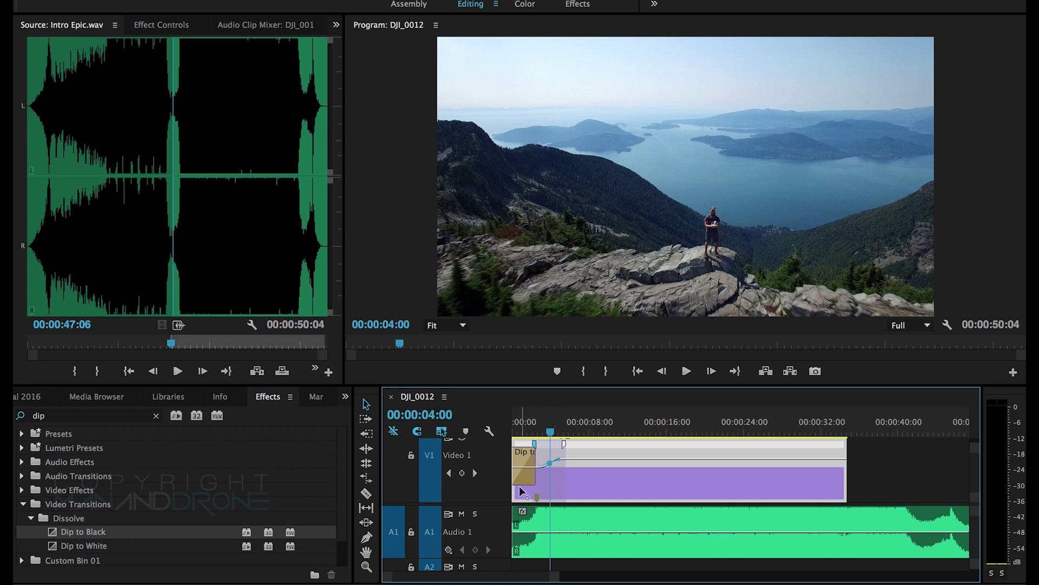
{"action": "scroll", "coordinate": [586, 459], "scroll_direction": "up", "scroll_amount": 1}
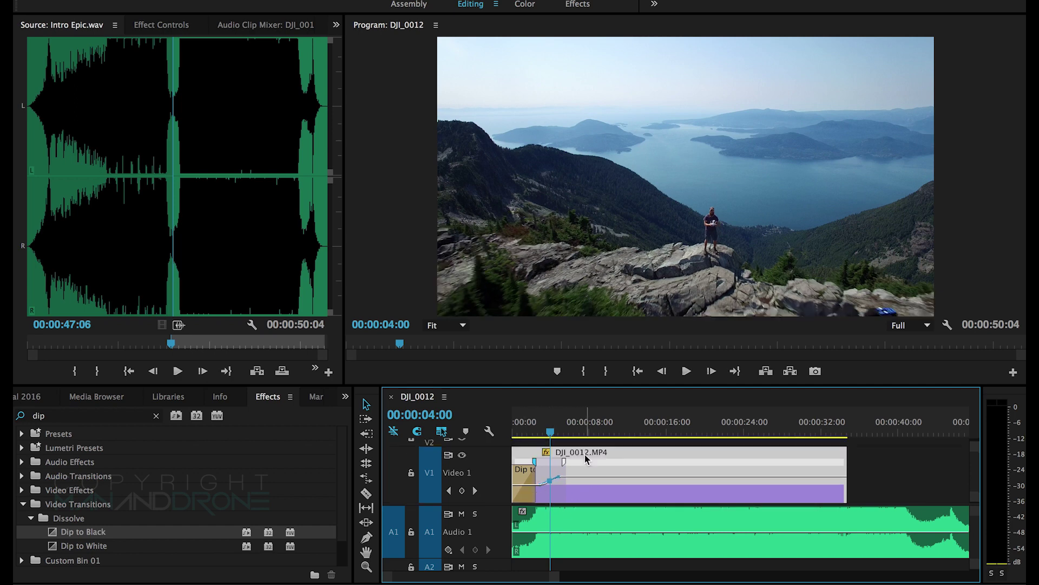
Scrub through the speed ramp from 00:00:02:25 and select its keyframes to check the curve.
{"action": "left_click", "coordinate": [610, 435]}
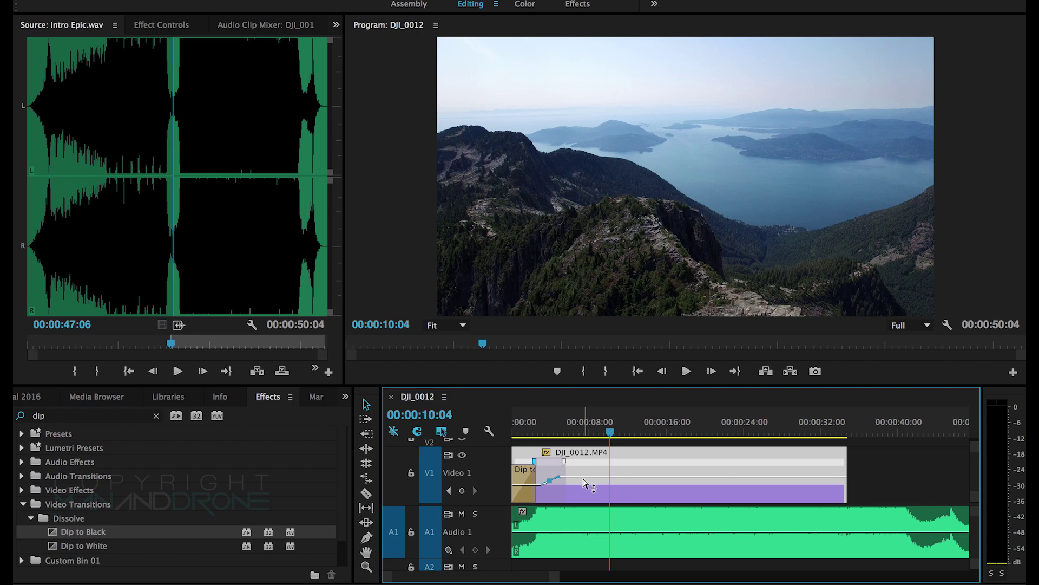
{"action": "left_click", "coordinate": [541, 434]}
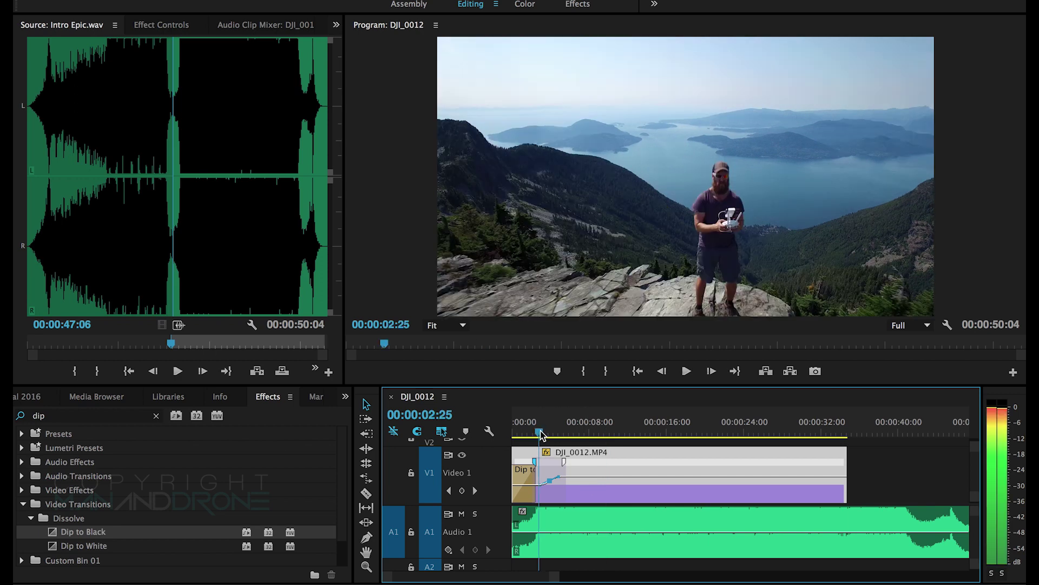
{"action": "mouse_move", "coordinate": [542, 435]}
{"action": "left_mouse_down"}
{"action": "mouse_move", "coordinate": [559, 433]}
{"action": "mouse_move", "coordinate": [538, 436]}
{"action": "left_mouse_up"}
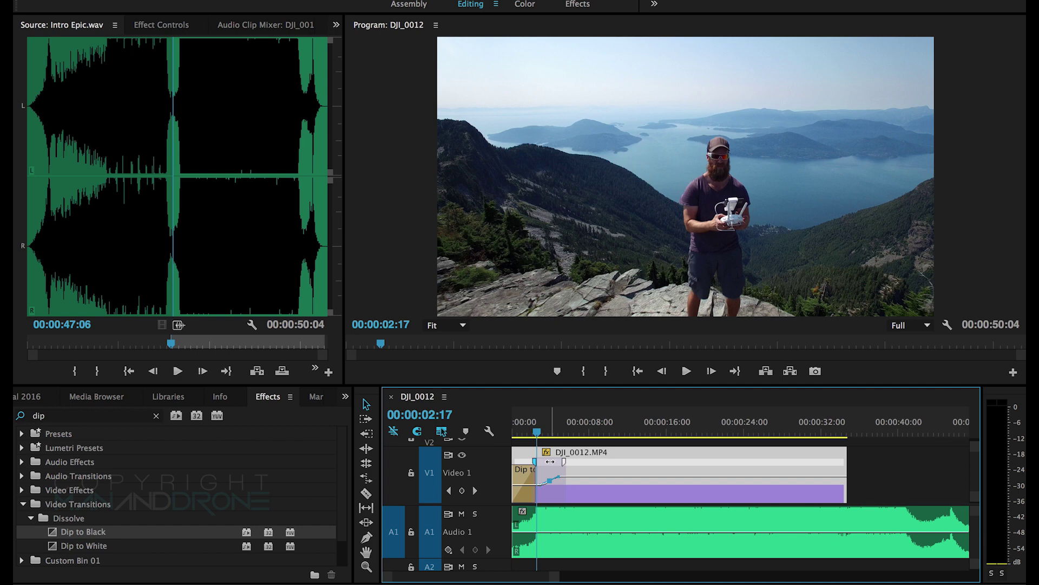
{"action": "left_click", "coordinate": [544, 496]}
{"action": "left_click_drag", "start_coordinate": [537, 483], "coordinate": [564, 469]}
{"action": "left_click", "coordinate": [634, 447]}
{"action": "left_click_drag", "start_coordinate": [558, 432], "coordinate": [707, 433]}
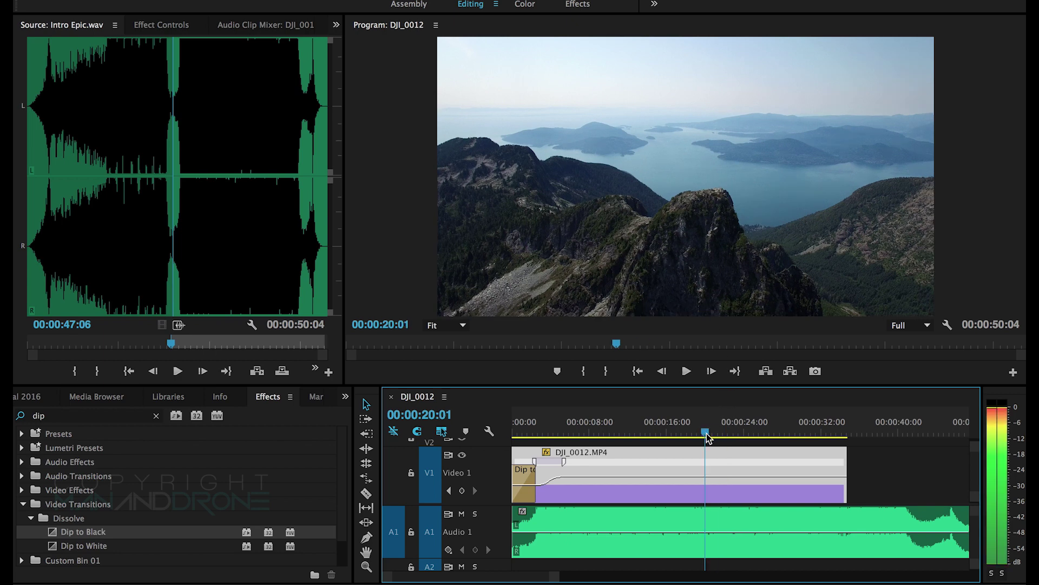
Play back the sequence around 00:00:18–00:00:22, ending with the playhead at 00:00:21:24.
{"action": "left_click", "coordinate": [687, 373]}
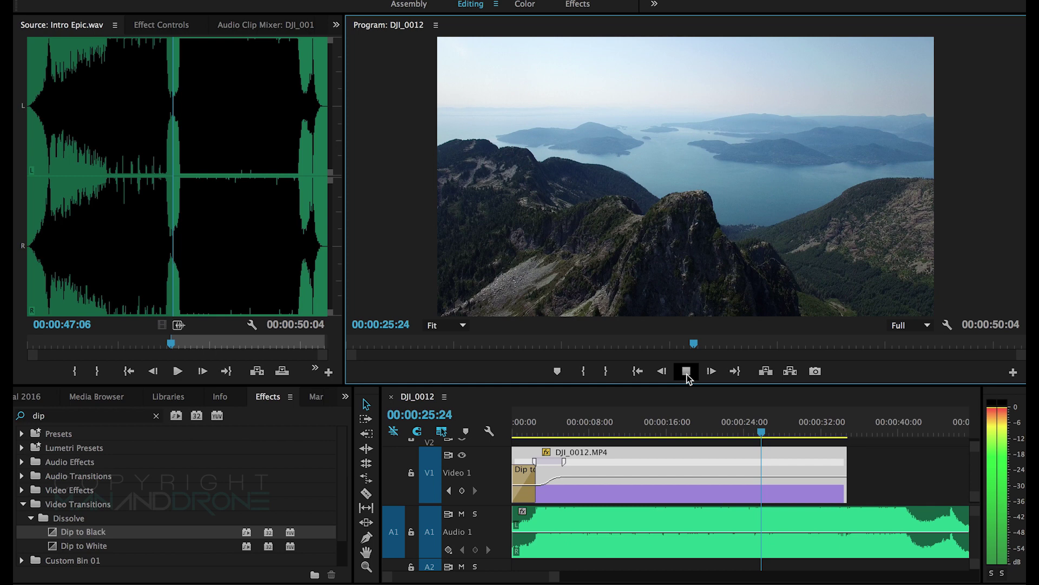
{"action": "left_click", "coordinate": [687, 373]}
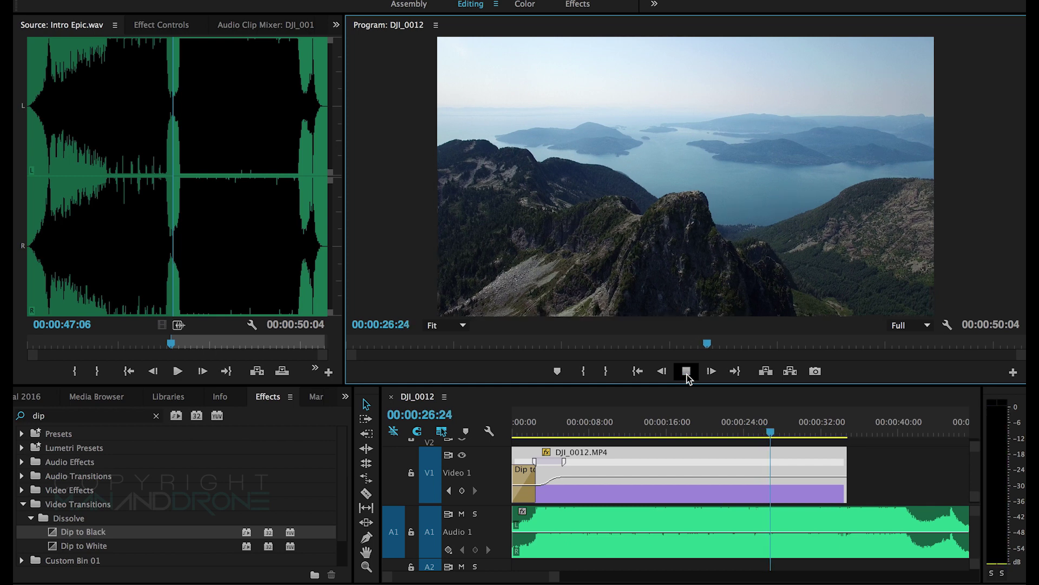
{"action": "left_click", "coordinate": [688, 376]}
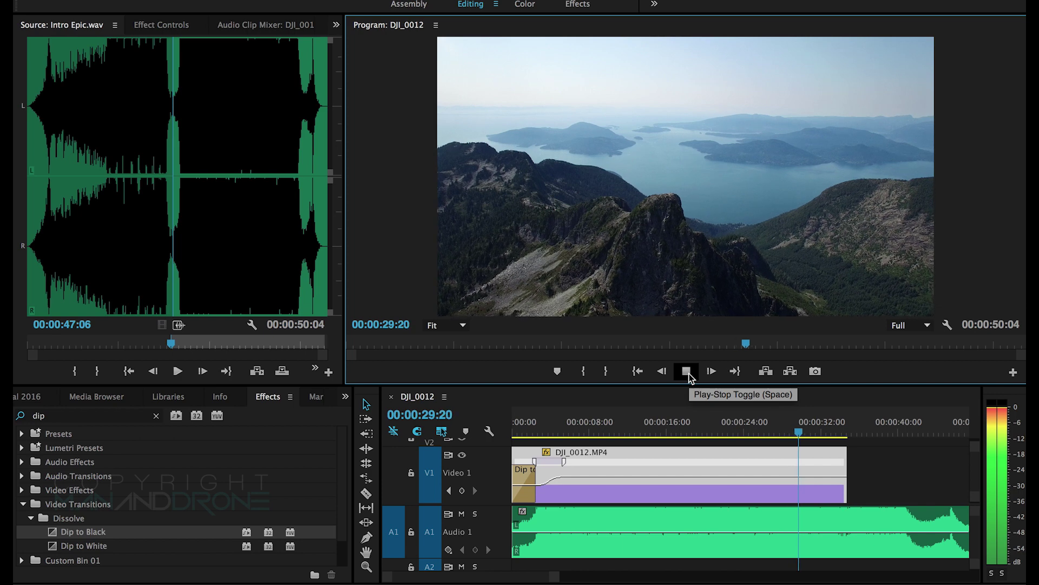
{"action": "left_click", "coordinate": [689, 378]}
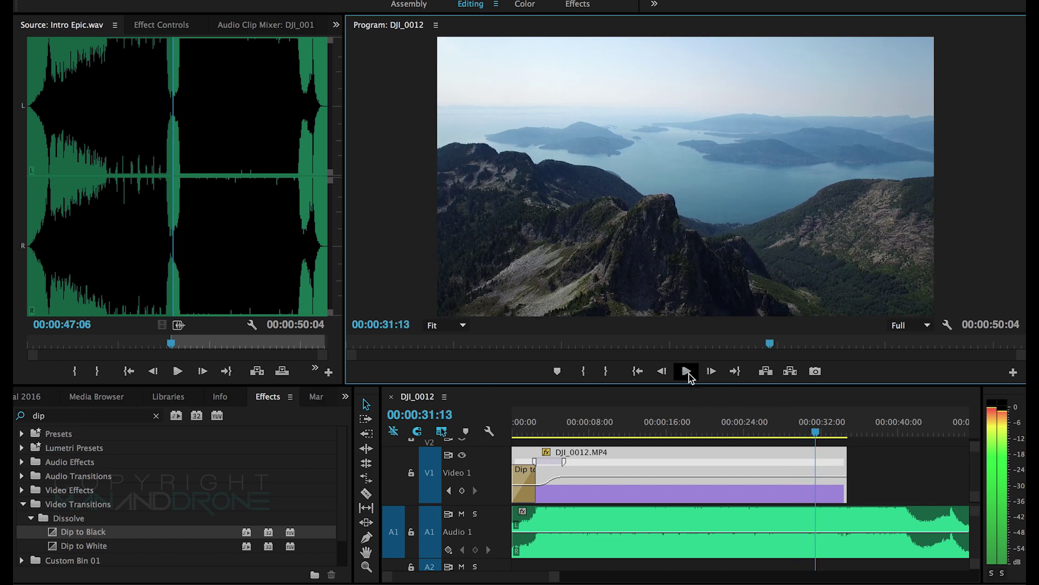
{"action": "left_click", "coordinate": [688, 373]}
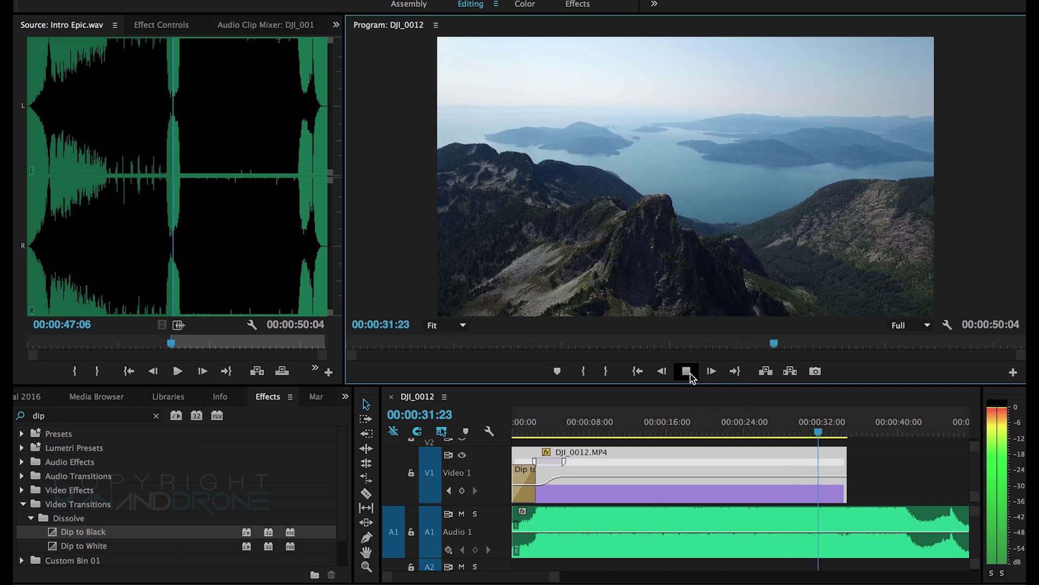
{"action": "left_click", "coordinate": [692, 377]}
{"action": "left_click_drag", "start_coordinate": [730, 427], "coordinate": [689, 431]}
{"action": "left_click", "coordinate": [686, 373]}
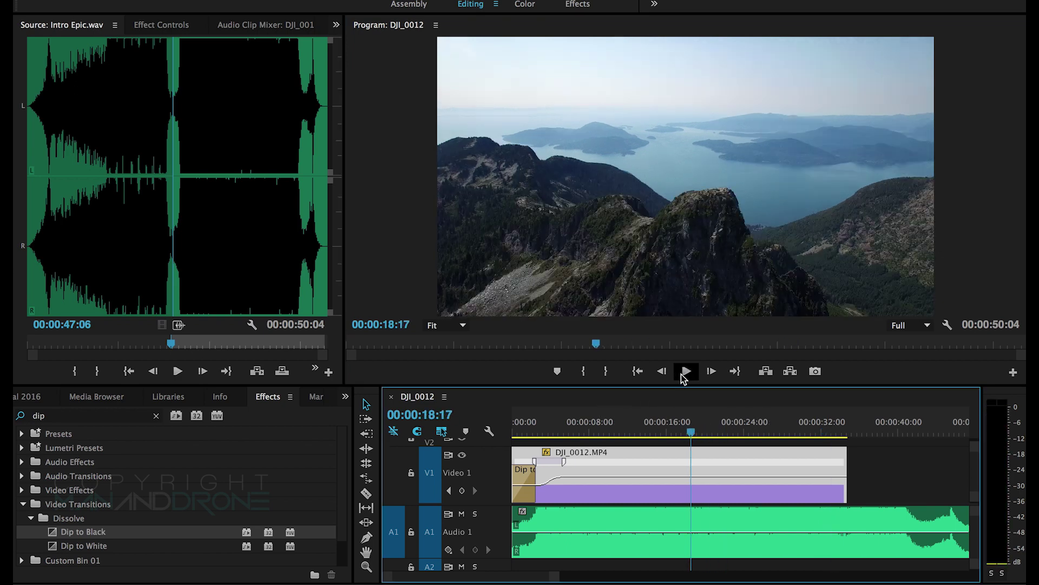
{"action": "left_click", "coordinate": [685, 375]}
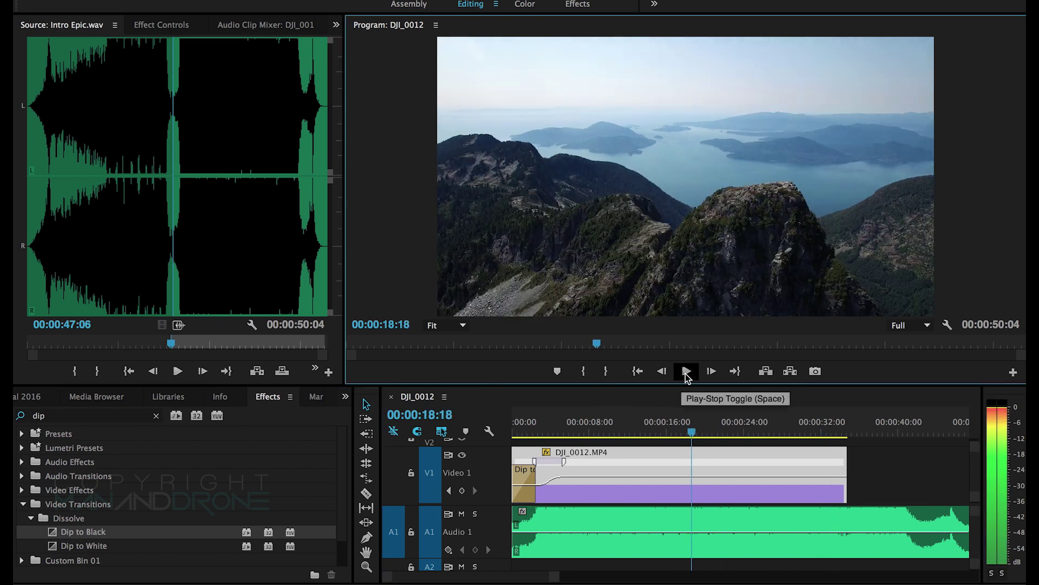
{"action": "left_click", "coordinate": [688, 377]}
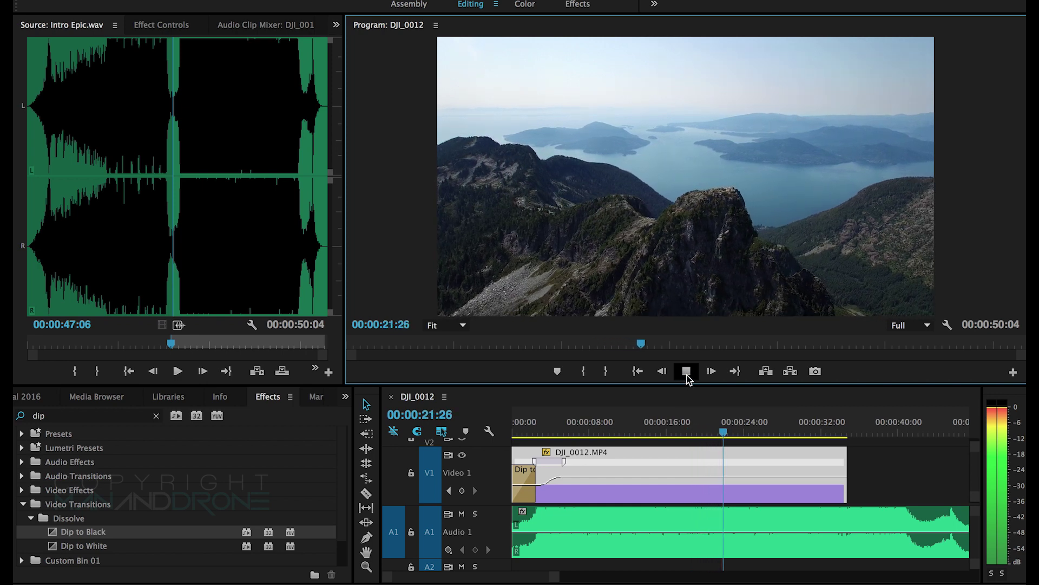
{"action": "left_click", "coordinate": [687, 372]}
{"action": "left_click", "coordinate": [727, 434]}
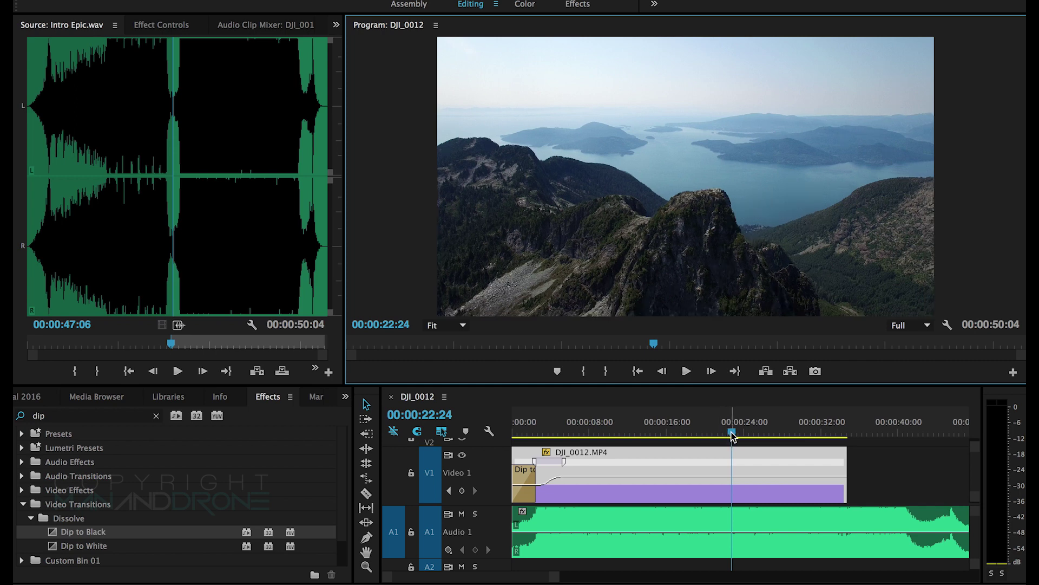
{"action": "left_click_drag", "start_coordinate": [727, 437], "coordinate": [722, 436]}
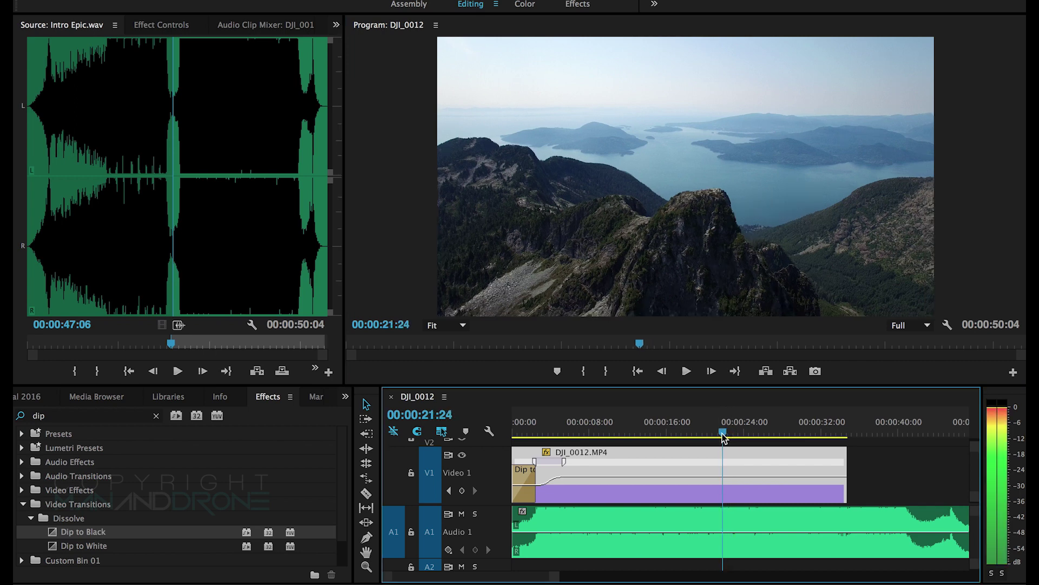
Enlarge the Audio 1 track and play the music to locate the beat at 00:00:21:20.
{"action": "double_click", "coordinate": [498, 539]}
{"action": "left_click_drag", "start_coordinate": [523, 579], "coordinate": [466, 578]}
{"action": "mouse_move", "coordinate": [680, 443]}
{"action": "left_mouse_down"}
{"action": "mouse_move", "coordinate": [690, 437]}
{"action": "mouse_move", "coordinate": [671, 438]}
{"action": "left_mouse_up"}
{"action": "left_click", "coordinate": [686, 372]}
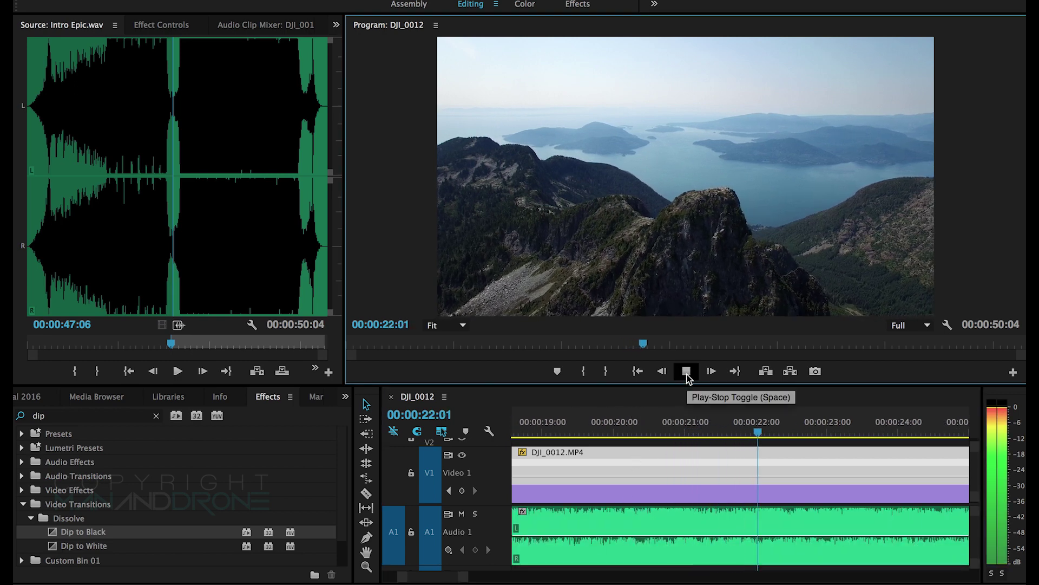
{"action": "left_click", "coordinate": [686, 371]}
{"action": "left_click", "coordinate": [732, 435]}
{"action": "mouse_move", "coordinate": [734, 437]}
{"action": "left_mouse_down"}
{"action": "mouse_move", "coordinate": [715, 437]}
{"action": "mouse_move", "coordinate": [757, 437]}
{"action": "mouse_move", "coordinate": [734, 437]}
{"action": "left_mouse_up"}
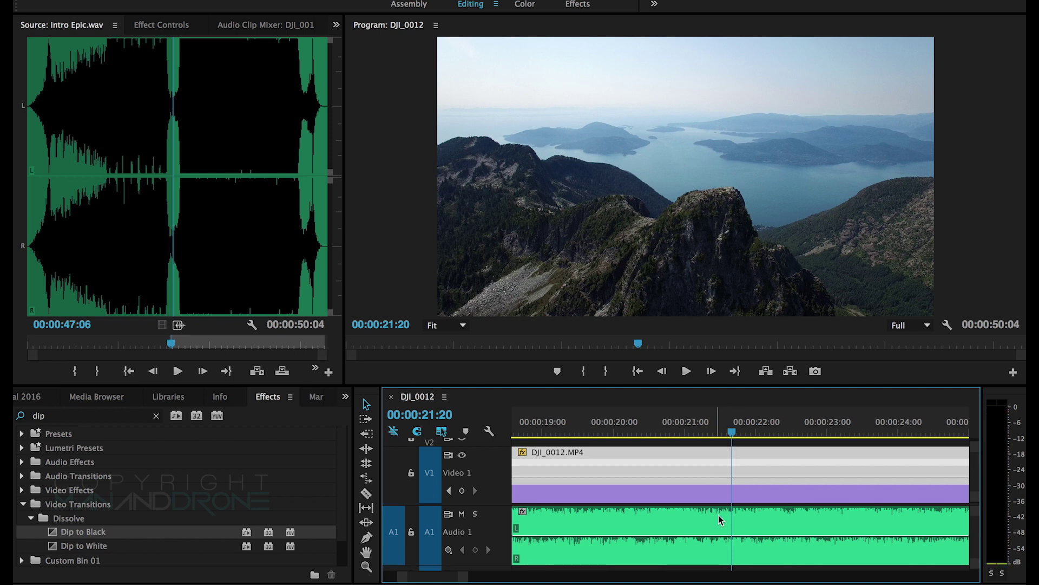
Add a marker to the Intro Epic.wav music clip on the beat at 00:00:21:20.
{"action": "left_click", "coordinate": [662, 519]}
{"action": "key", "text": "n"}
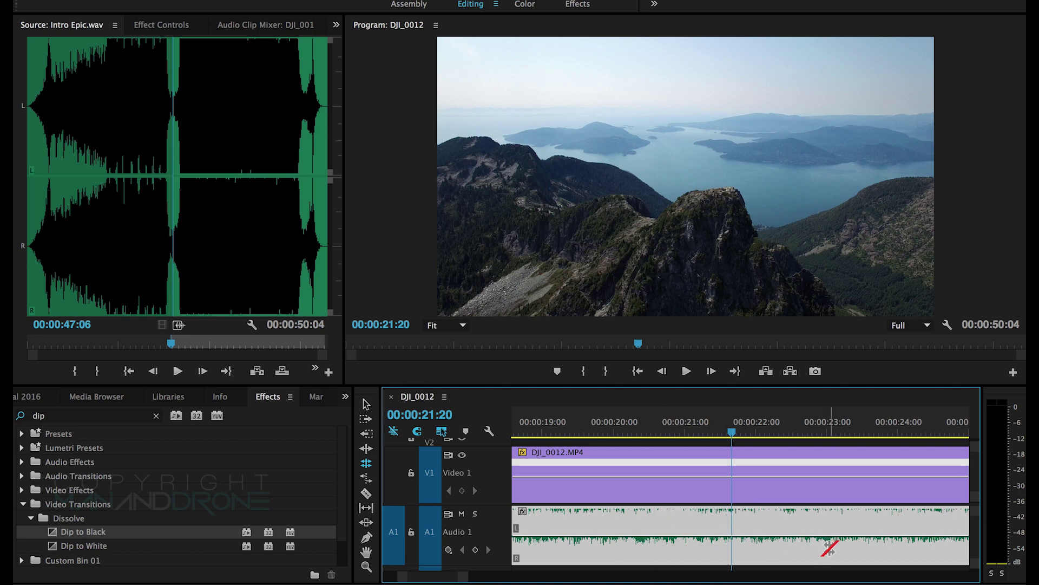
{"action": "key", "text": "m"}
{"action": "left_click", "coordinate": [366, 404]}
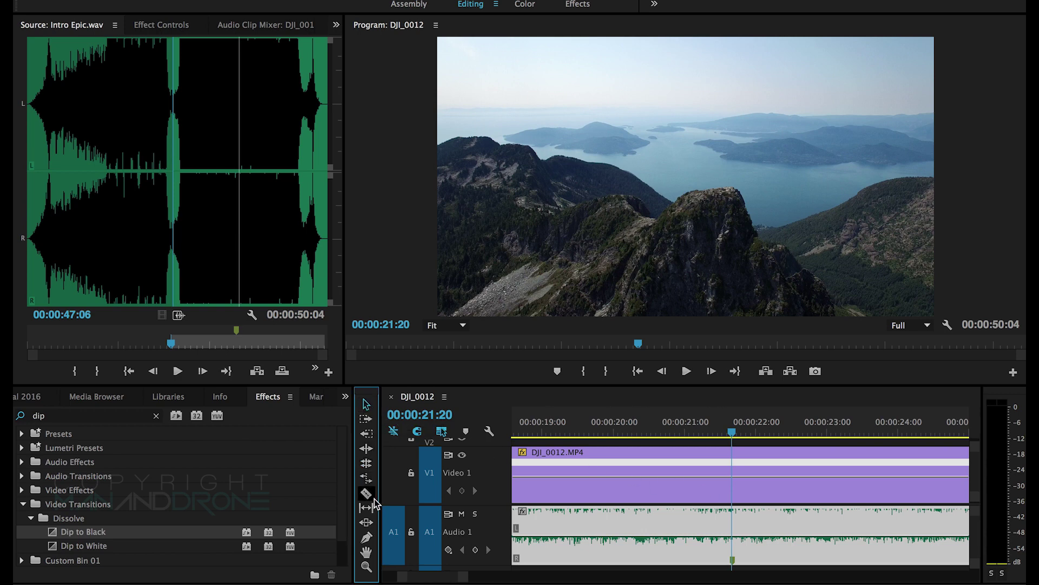
{"action": "left_click_drag", "start_coordinate": [462, 577], "coordinate": [538, 581]}
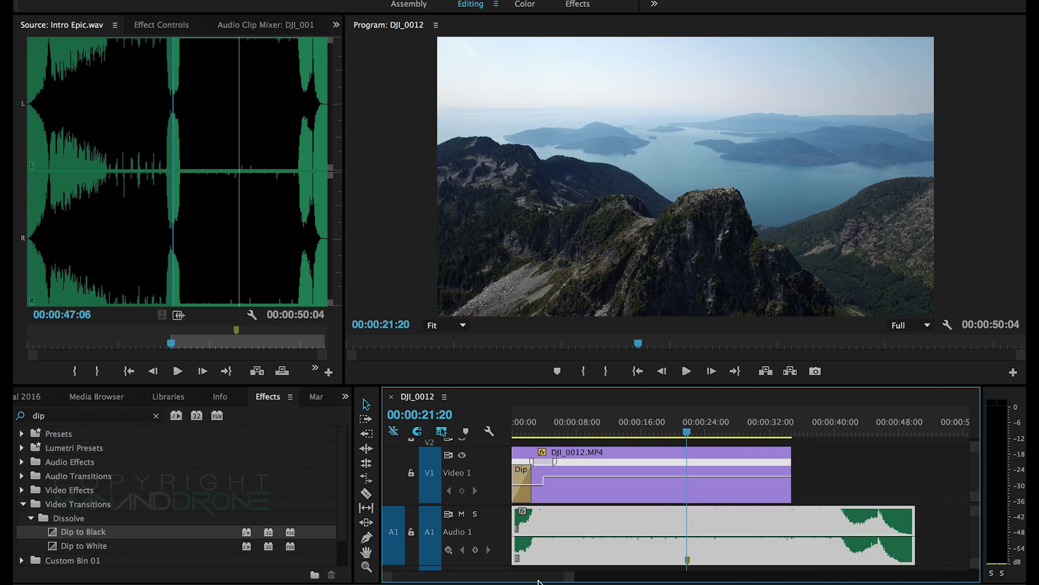
Razor-cut DJI_0012.MP4 at 00:00:21:20 and delete the leftover part after the cut.
{"action": "left_click", "coordinate": [367, 495]}
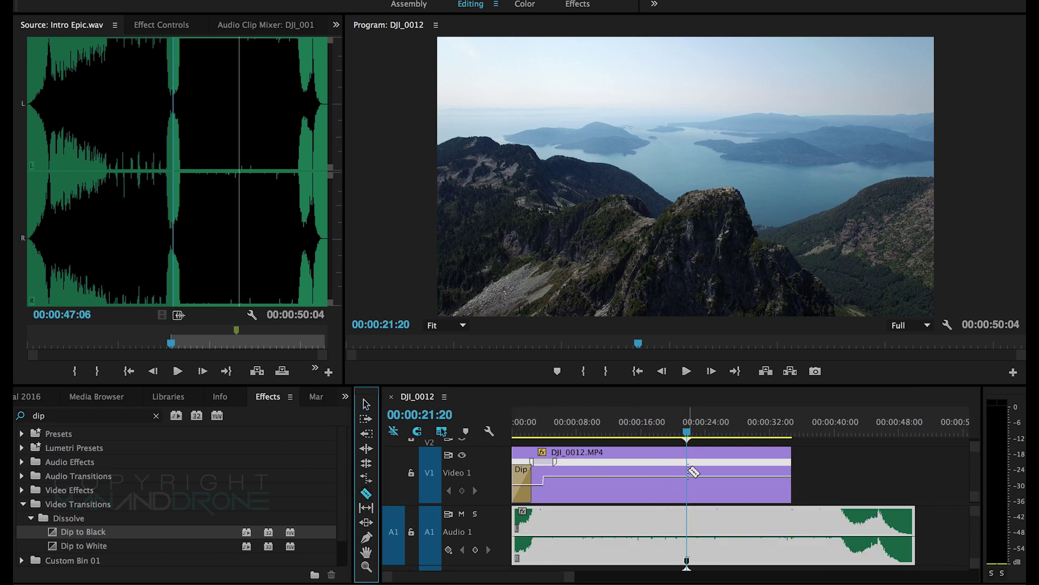
{"action": "left_click", "coordinate": [692, 472]}
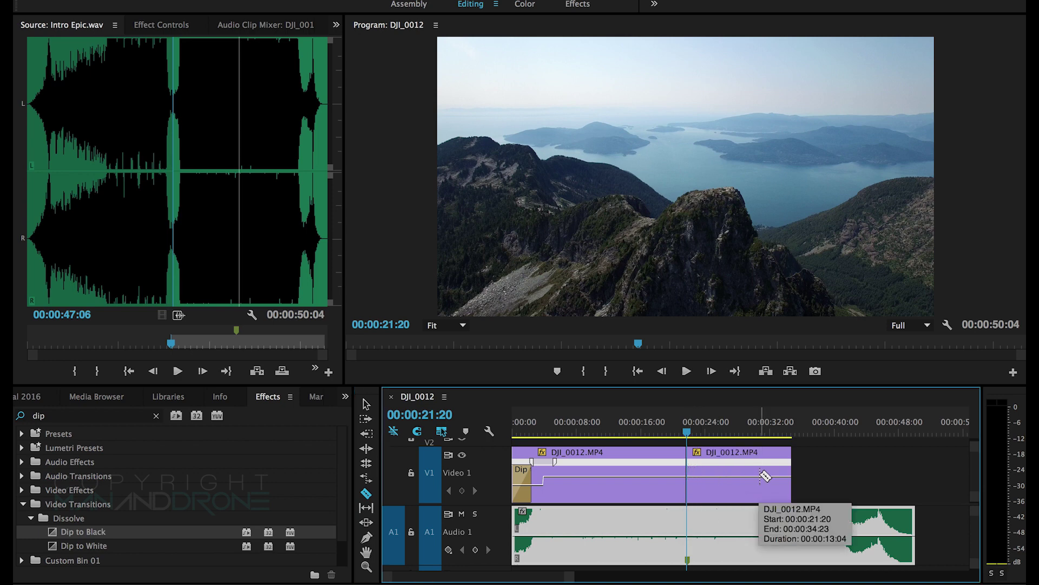
{"action": "left_click", "coordinate": [366, 404]}
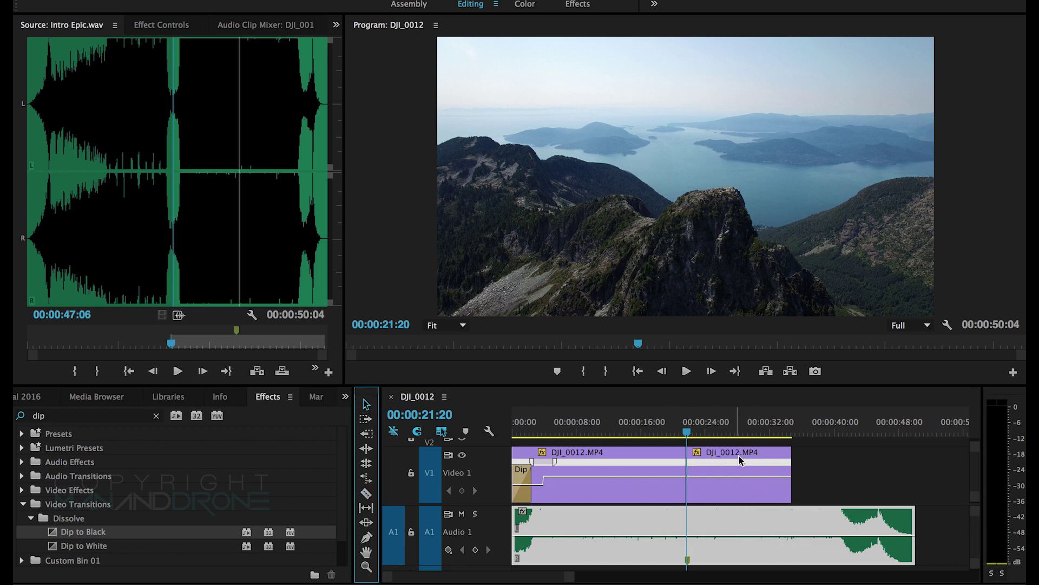
{"action": "left_click", "coordinate": [772, 487]}
{"action": "key", "text": "Delete"}
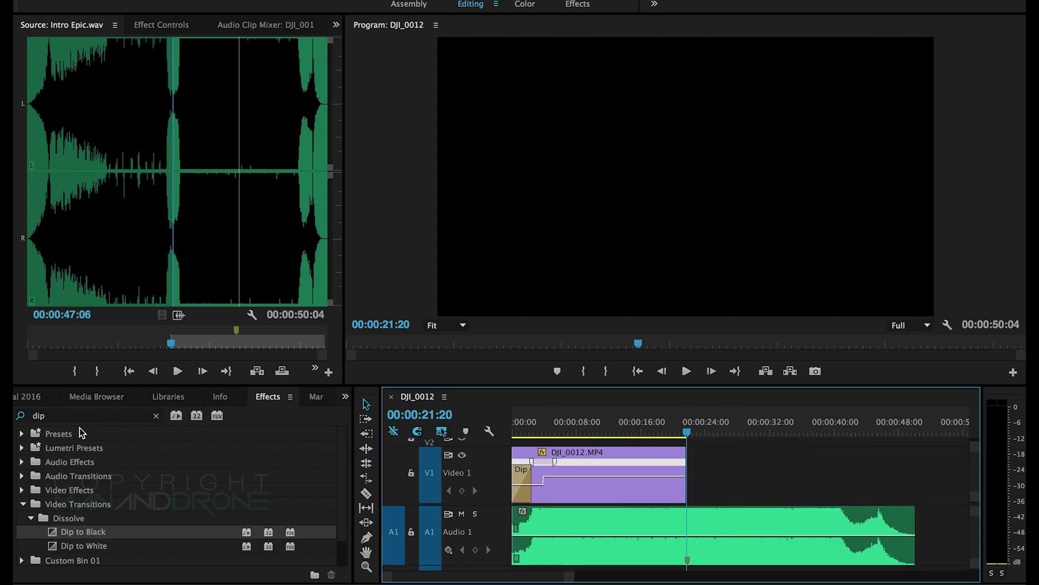
Bring up the Project panel and load DJI_0018.MOV into the Source monitor.
{"action": "left_click", "coordinate": [345, 397]}
{"action": "left_click", "coordinate": [366, 415]}
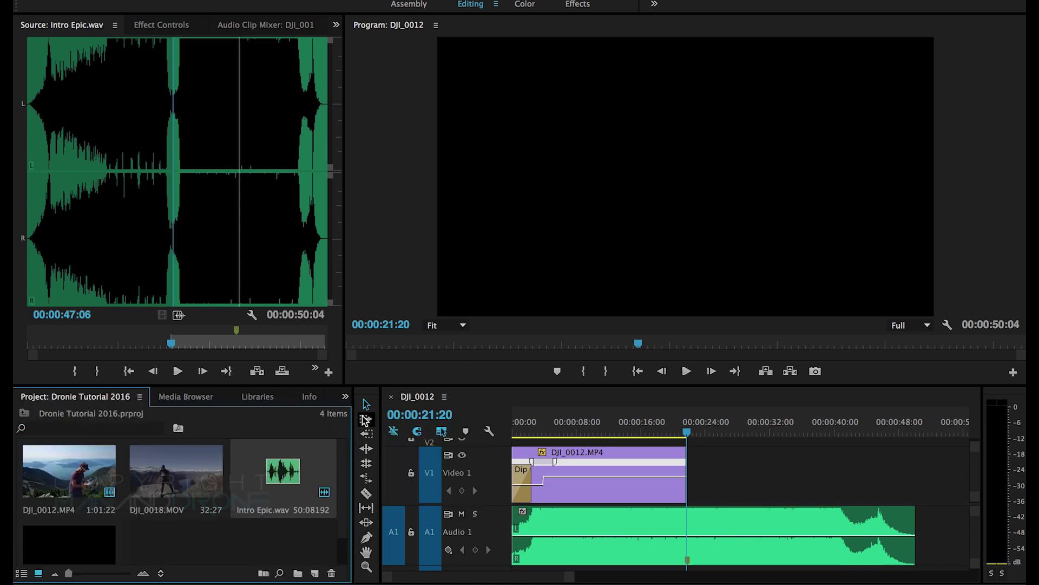
{"action": "left_click", "coordinate": [190, 478]}
{"action": "double_click", "coordinate": [197, 476]}
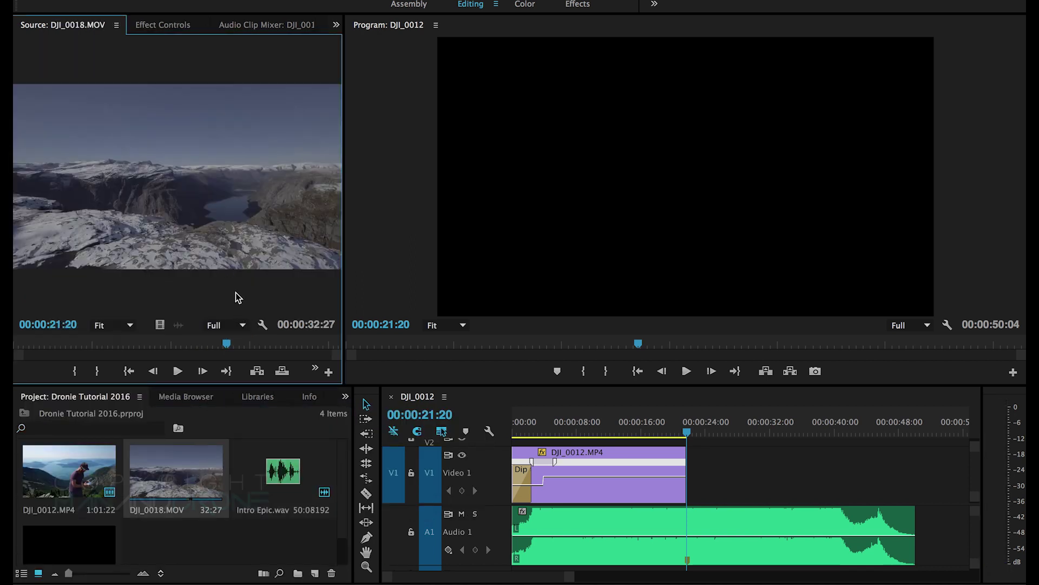
Preview DJI_0018.MOV and set its In point at 00:00:02:00.
{"action": "left_click_drag", "start_coordinate": [148, 343], "coordinate": [15, 347]}
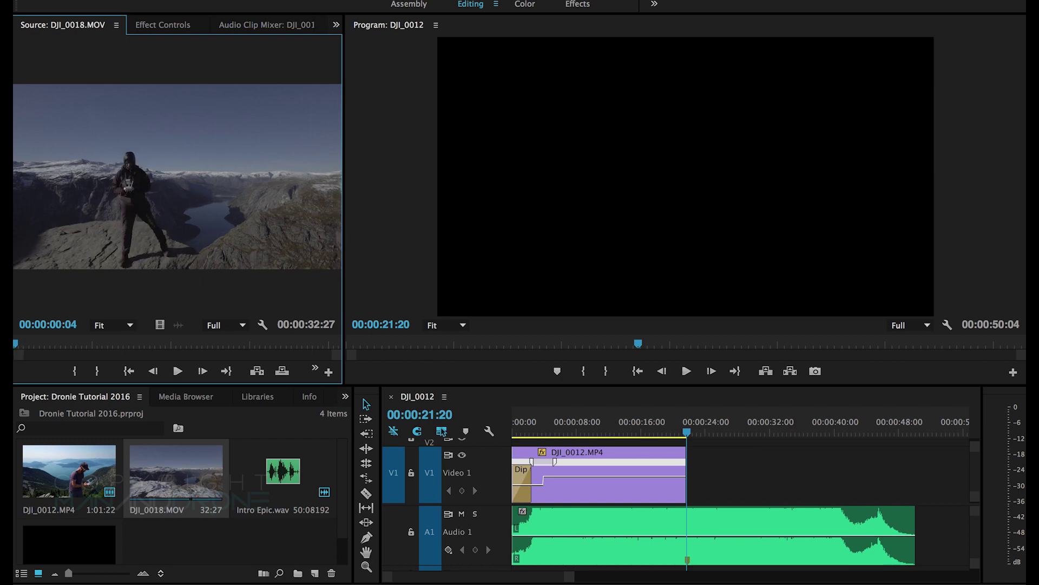
{"action": "left_click", "coordinate": [177, 371]}
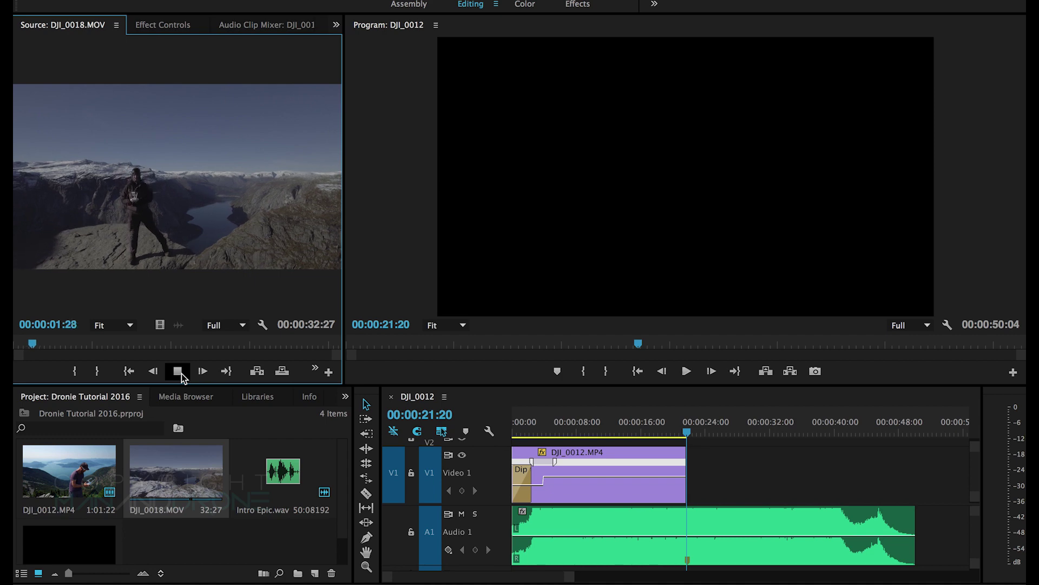
{"action": "left_click", "coordinate": [180, 374]}
{"action": "left_click_drag", "start_coordinate": [32, 348], "coordinate": [25, 349]}
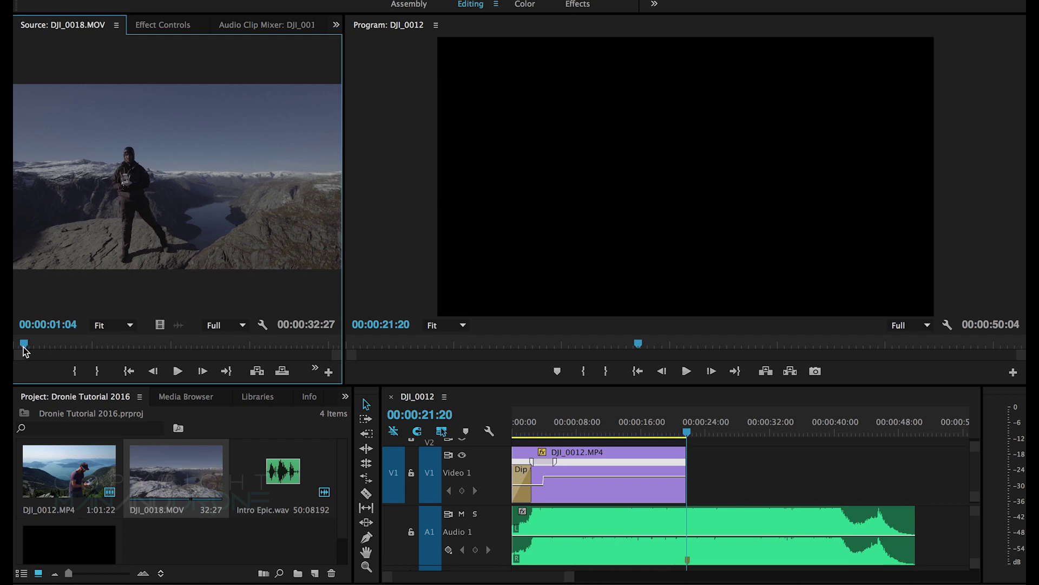
{"action": "left_click", "coordinate": [178, 371]}
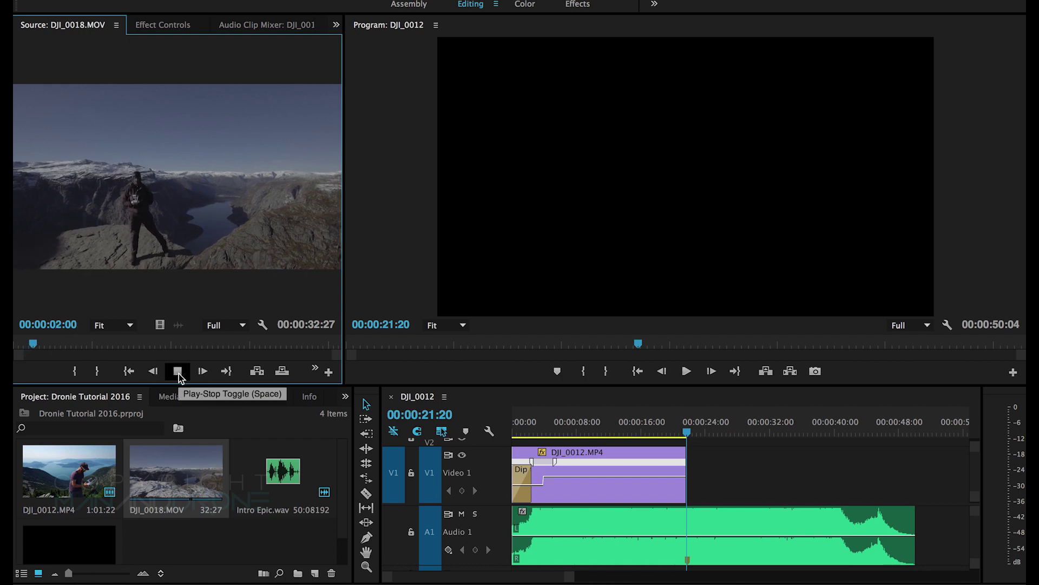
{"action": "left_click", "coordinate": [178, 371]}
{"action": "mouse_move", "coordinate": [31, 344]}
{"action": "left_mouse_down"}
{"action": "mouse_move", "coordinate": [22, 343]}
{"action": "mouse_move", "coordinate": [38, 347]}
{"action": "left_mouse_up"}
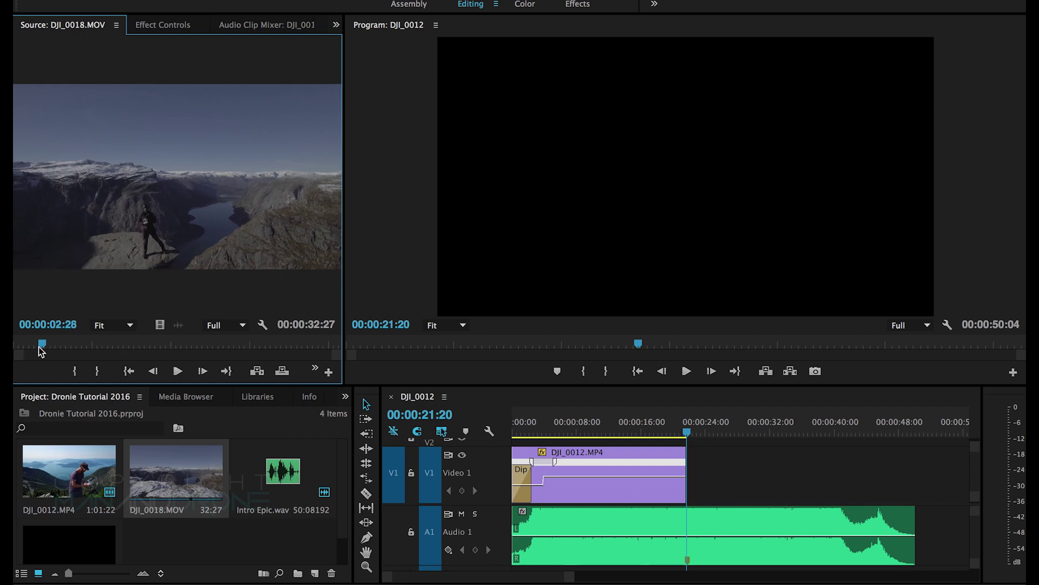
{"action": "left_click_drag", "start_coordinate": [38, 346], "coordinate": [29, 349]}
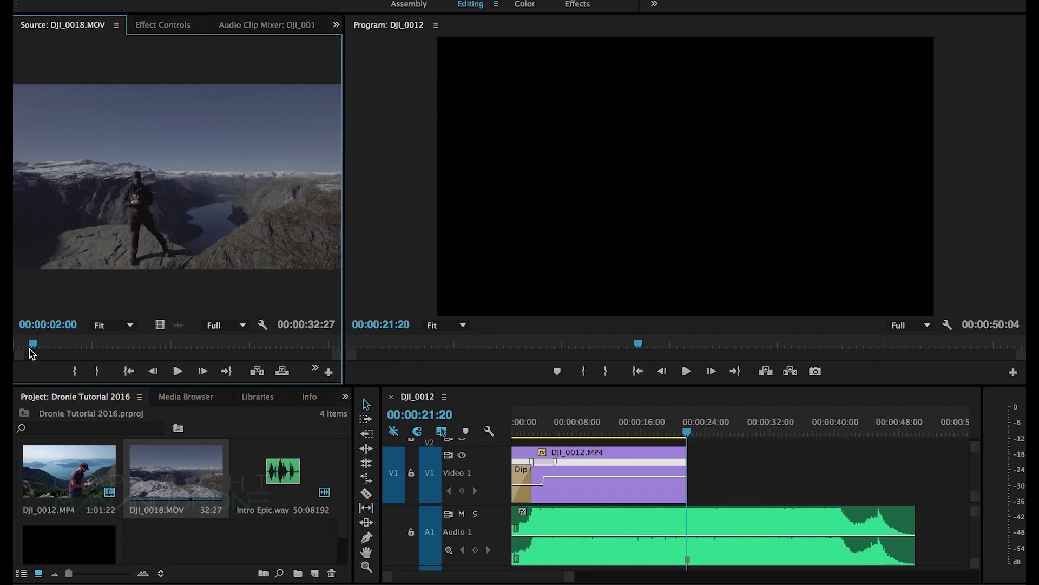
{"action": "left_click", "coordinate": [75, 372]}
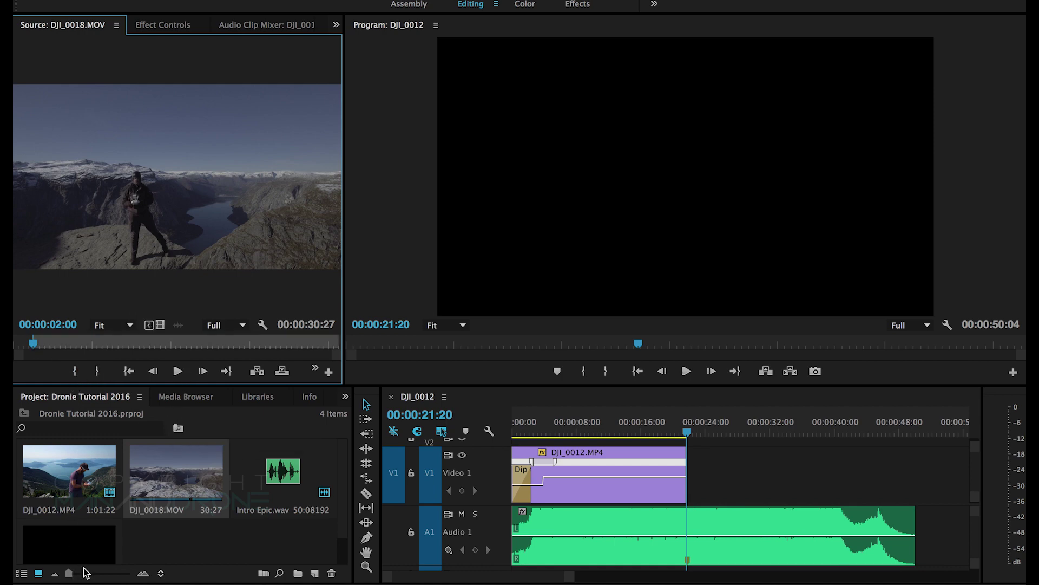
Place DJI_0018.MOV on V1 right after DJI_0012.MP4 and play across the cut.
{"action": "left_click_drag", "start_coordinate": [195, 479], "coordinate": [687, 465]}
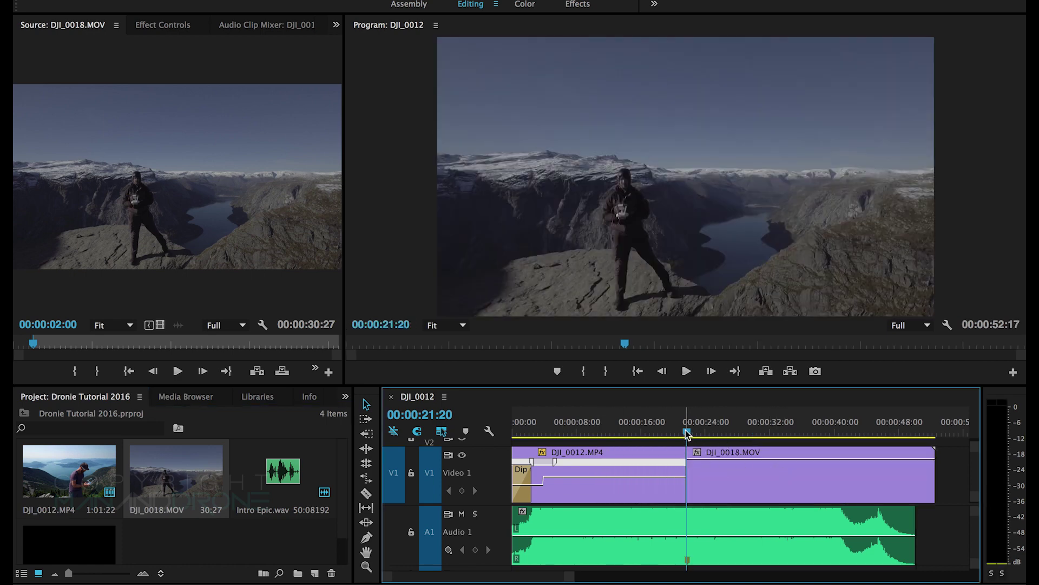
{"action": "left_click_drag", "start_coordinate": [688, 430], "coordinate": [674, 432]}
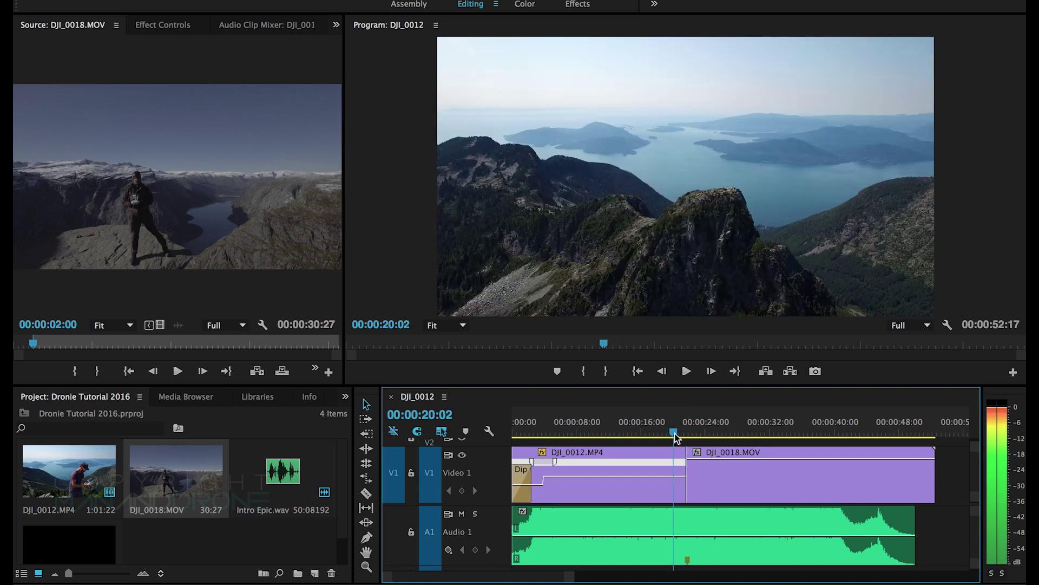
{"action": "left_click", "coordinate": [686, 374]}
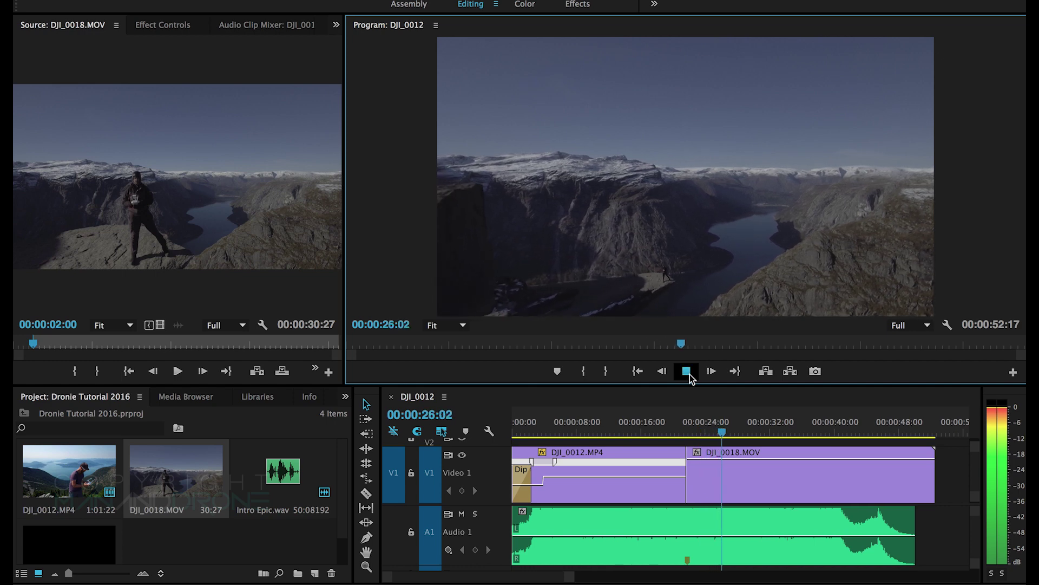
{"action": "left_click", "coordinate": [688, 373]}
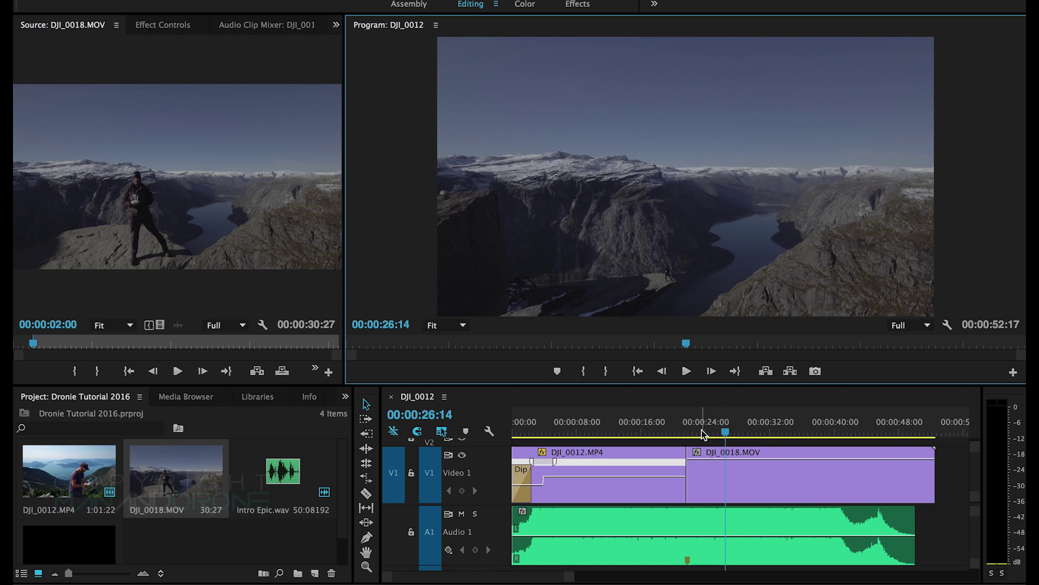
{"action": "left_click_drag", "start_coordinate": [724, 436], "coordinate": [681, 436]}
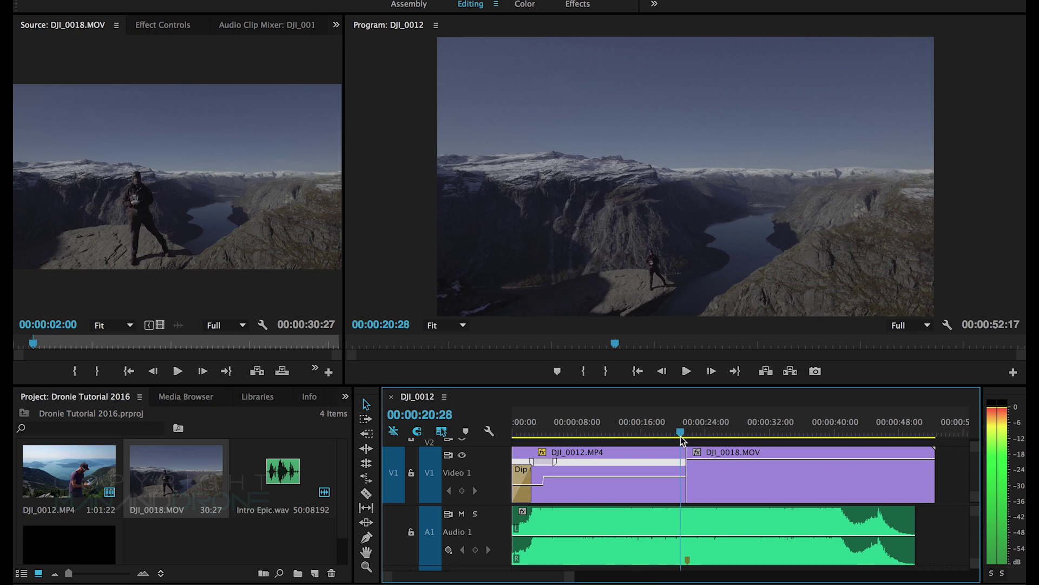
{"action": "left_click", "coordinate": [687, 372]}
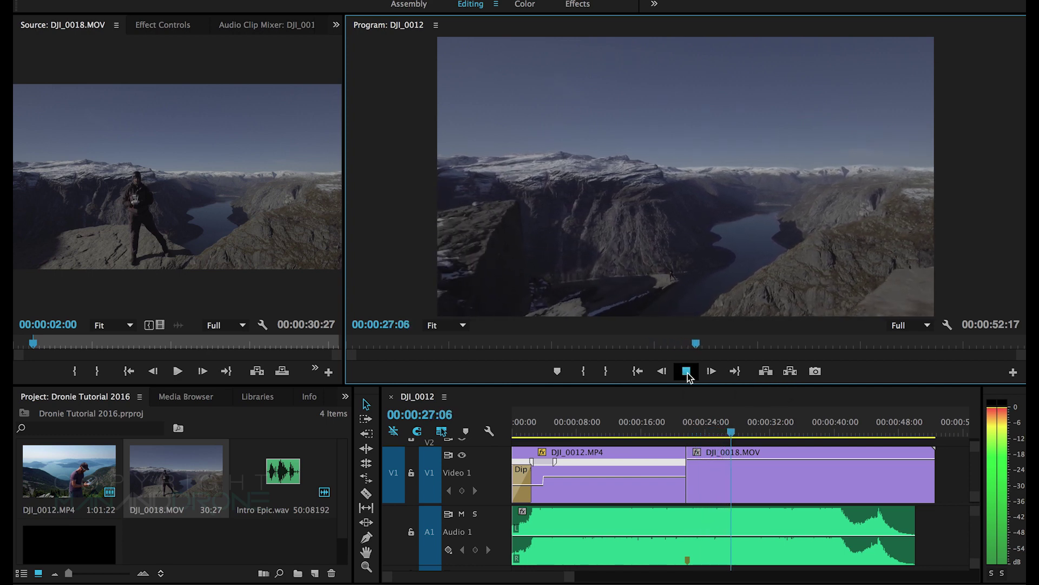
{"action": "left_click", "coordinate": [686, 372]}
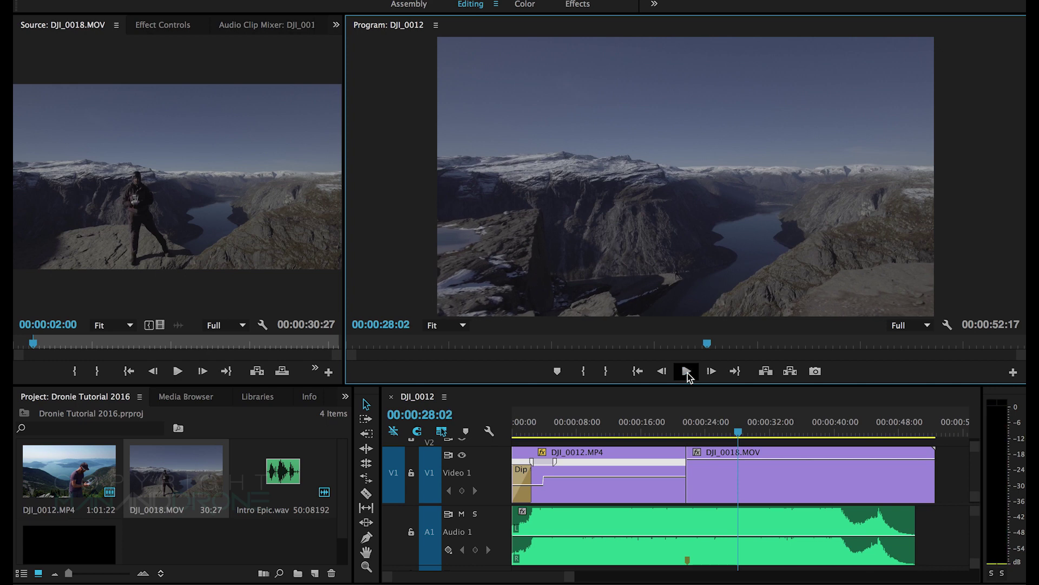
Review the cut again from the end of DJI_0012.MP4, replaying from 00:00:22:08.
{"action": "left_click", "coordinate": [661, 493]}
{"action": "left_click", "coordinate": [662, 431]}
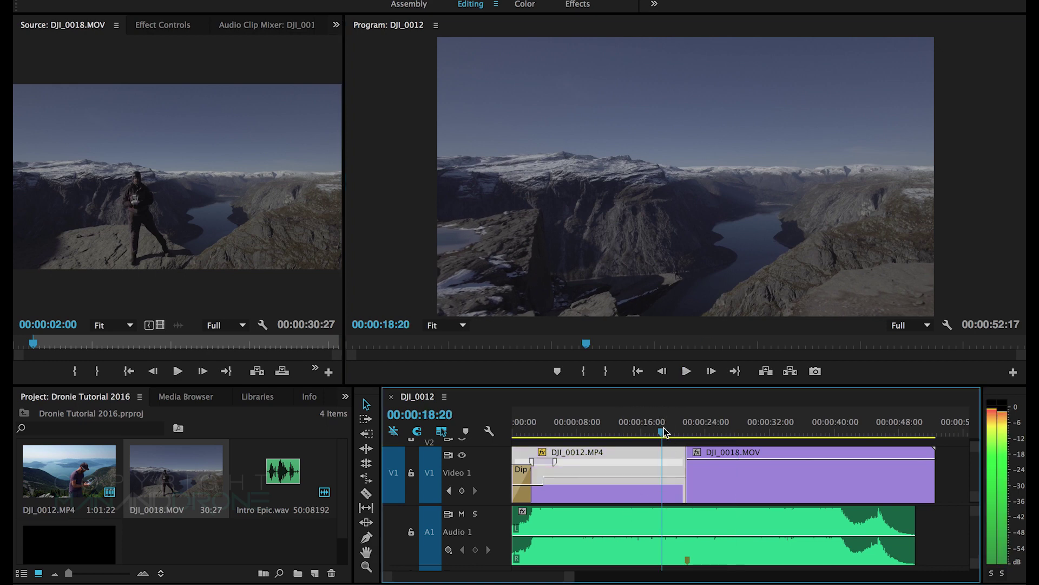
{"action": "left_click_drag", "start_coordinate": [664, 431], "coordinate": [668, 432]}
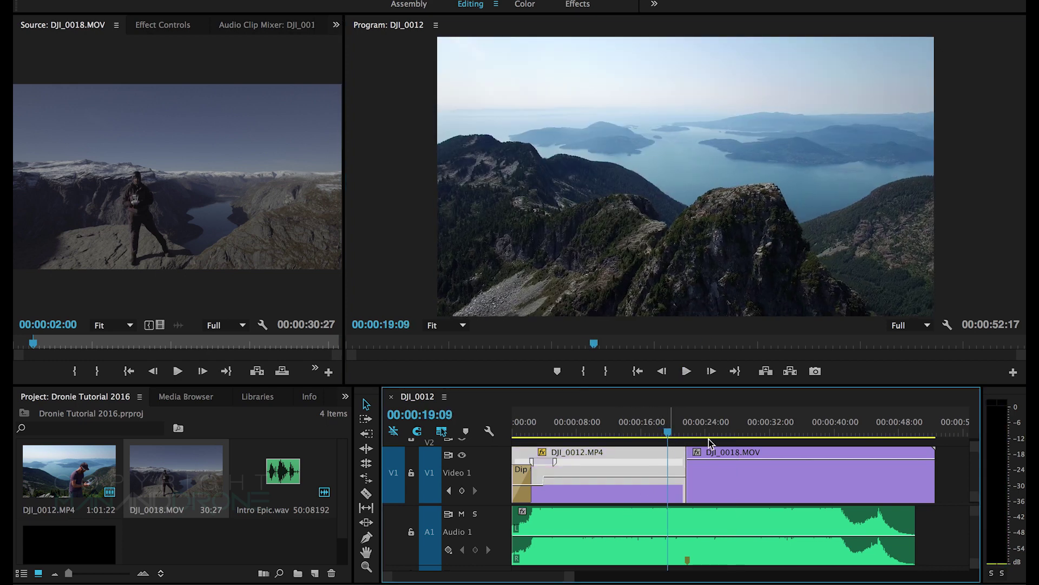
{"action": "left_click", "coordinate": [709, 433]}
{"action": "left_click", "coordinate": [745, 492]}
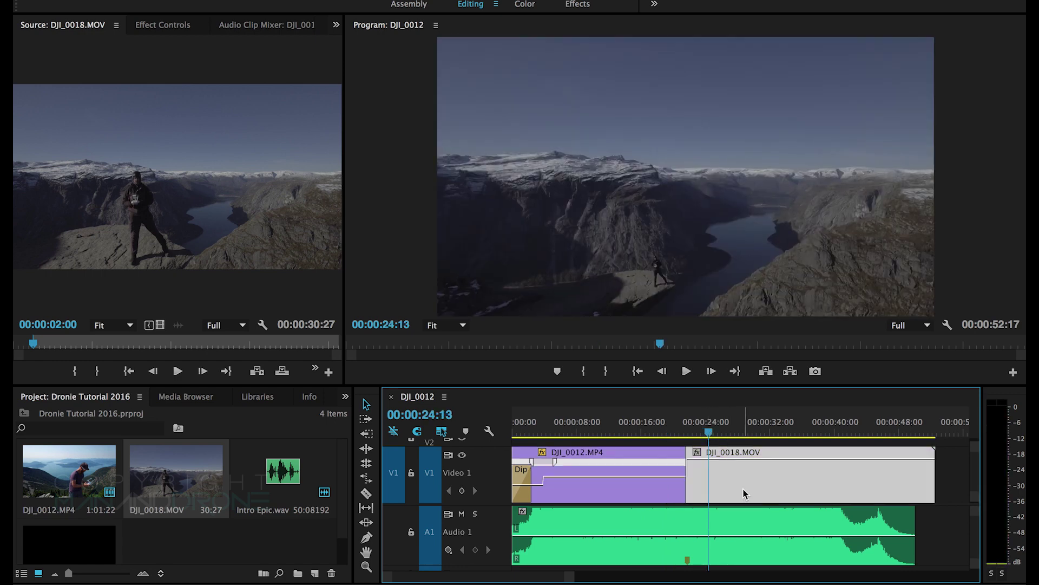
{"action": "left_click", "coordinate": [691, 432]}
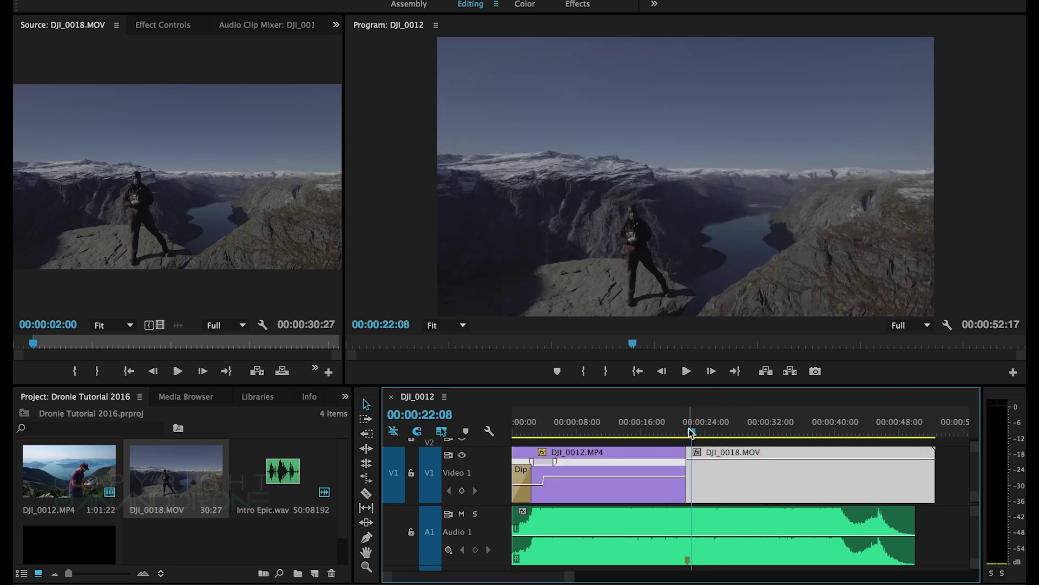
{"action": "left_click", "coordinate": [687, 371]}
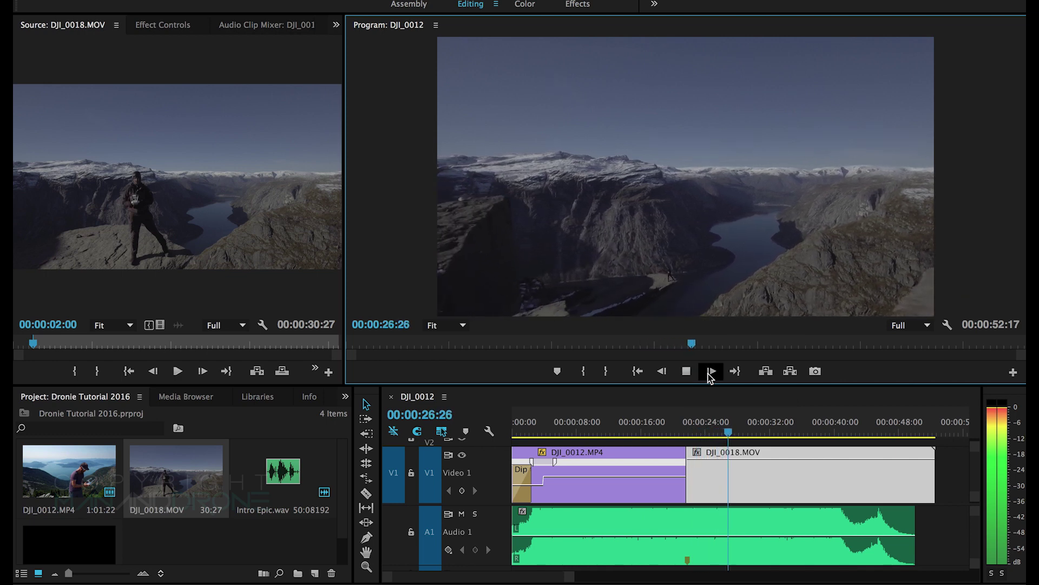
{"action": "left_click", "coordinate": [687, 375]}
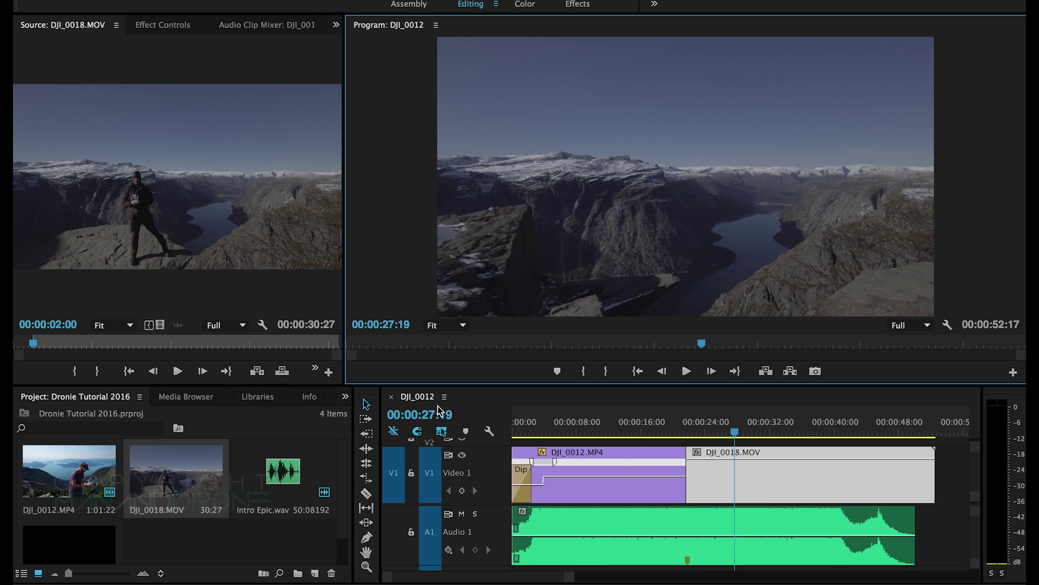
Search 'warp' in Effects and apply Warp Stabilizer to DJI_0018.MOV, then play the sequence.
{"action": "left_click", "coordinate": [345, 398]}
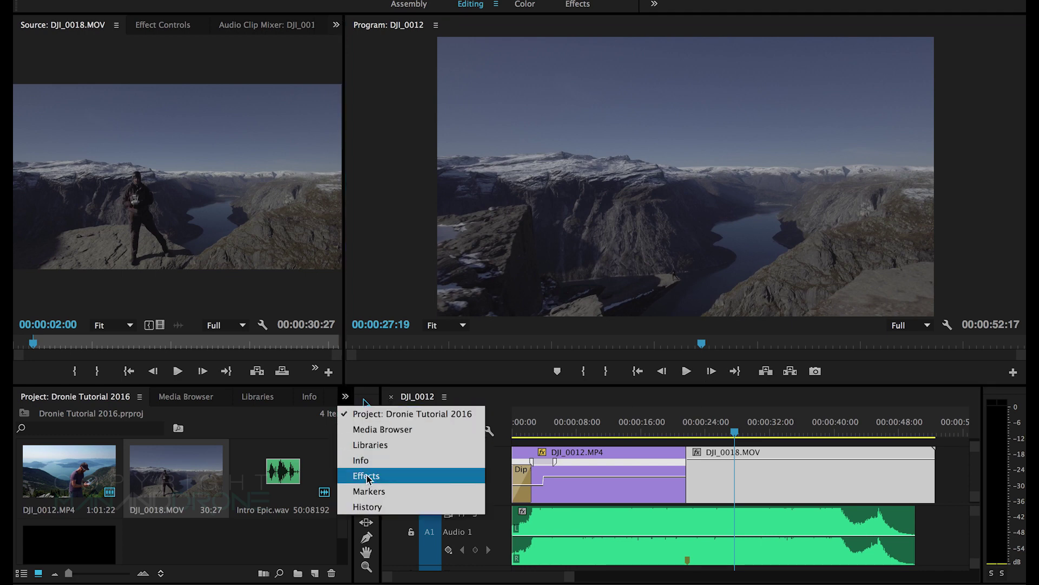
{"action": "left_click", "coordinate": [368, 475]}
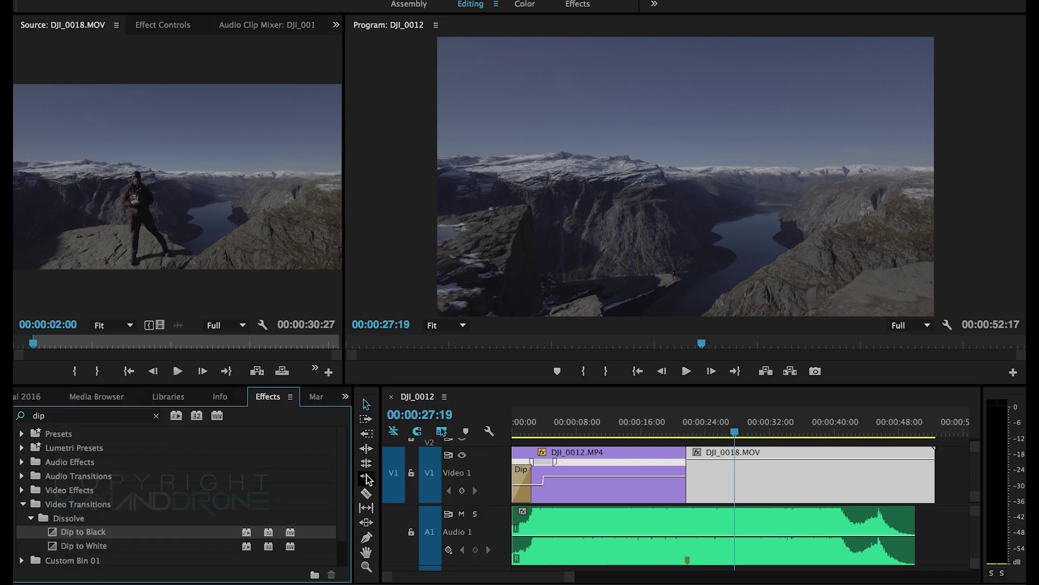
{"action": "left_click", "coordinate": [156, 417]}
{"action": "type", "text": "warp"}
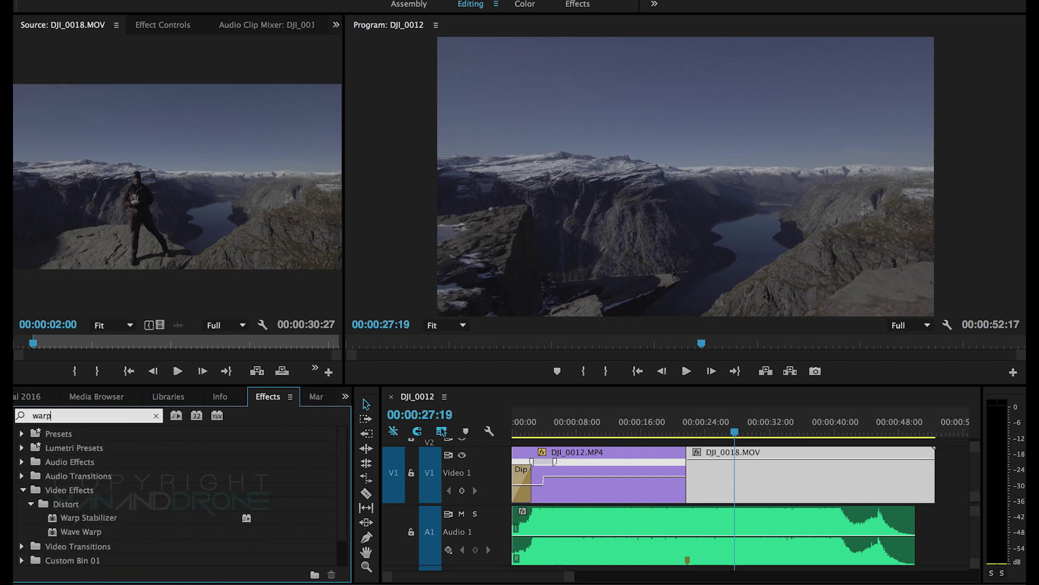
{"action": "left_click", "coordinate": [79, 522]}
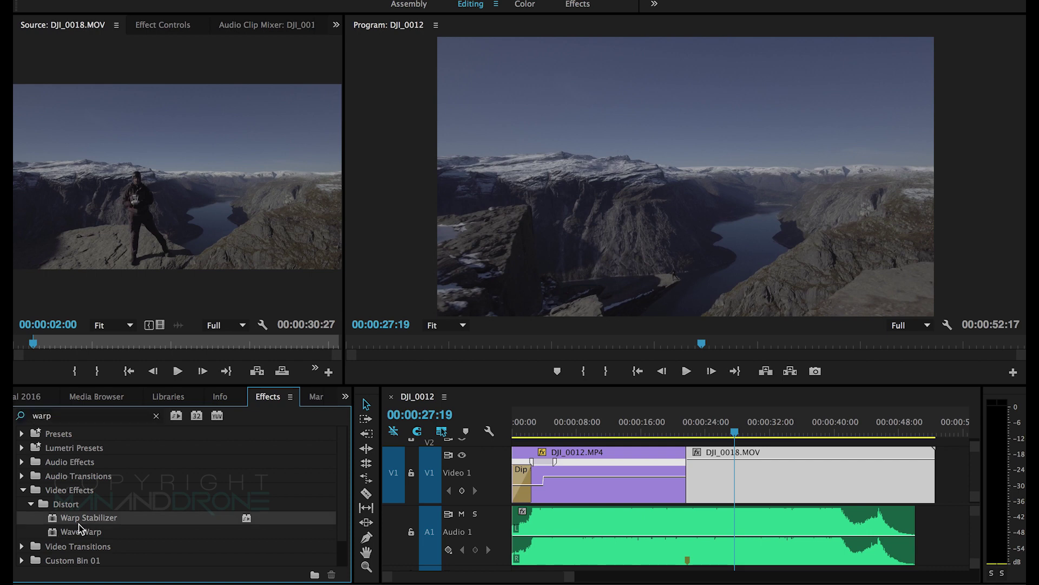
{"action": "left_click_drag", "start_coordinate": [100, 521], "coordinate": [699, 490]}
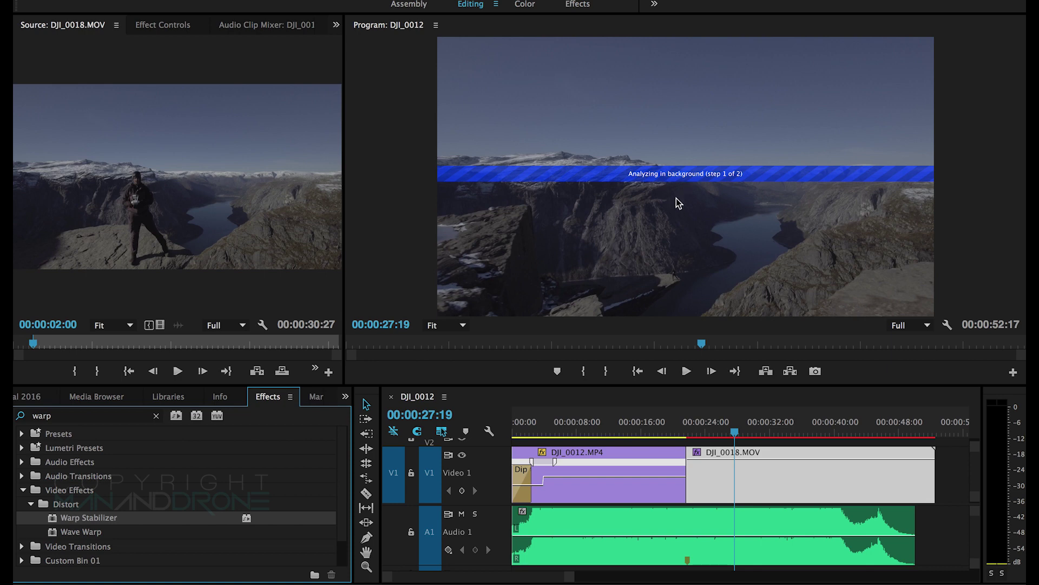
{"action": "key", "text": "space"}
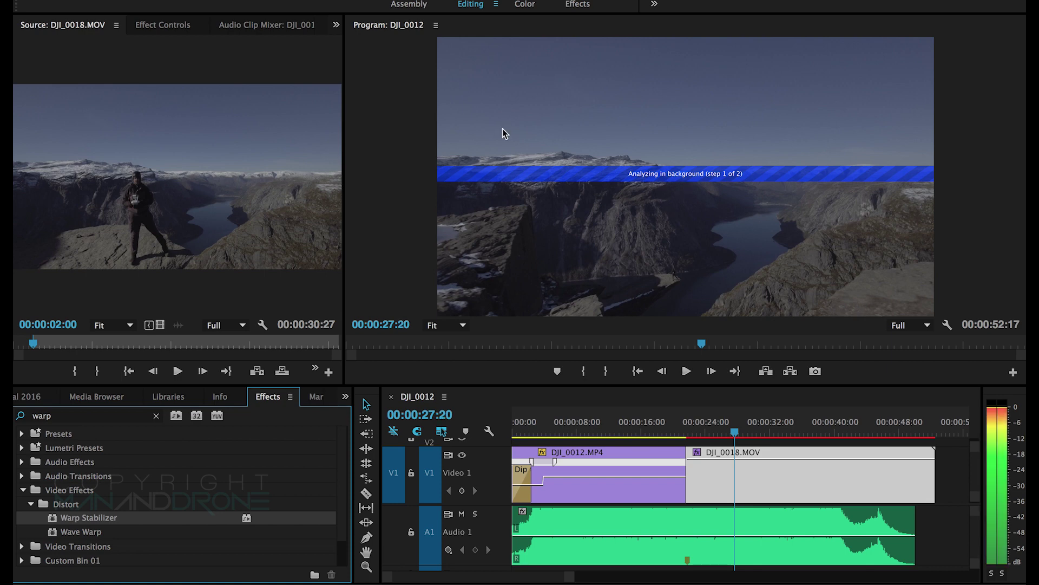
Show DJI_0018.MOV's Warp Stabilizer settings in Effect Controls.
{"action": "left_click", "coordinate": [169, 26]}
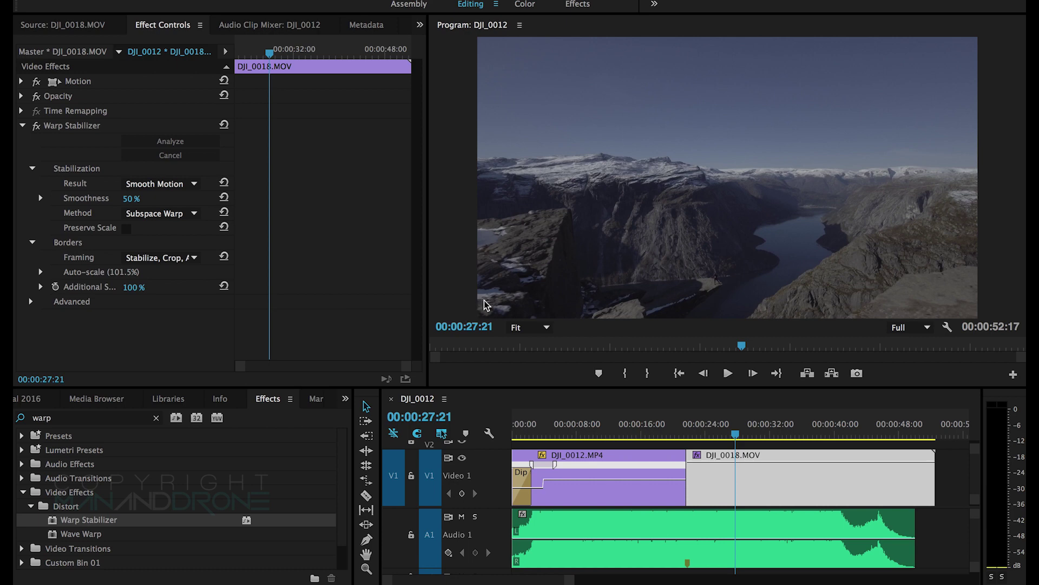
{"action": "left_click", "coordinate": [696, 433]}
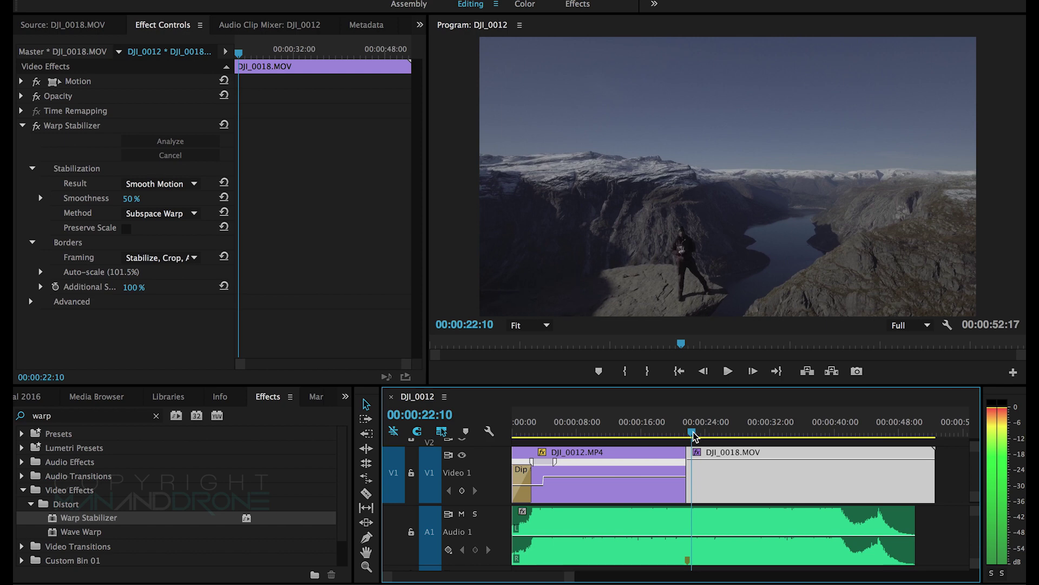
{"action": "left_click_drag", "start_coordinate": [693, 437], "coordinate": [719, 437]}
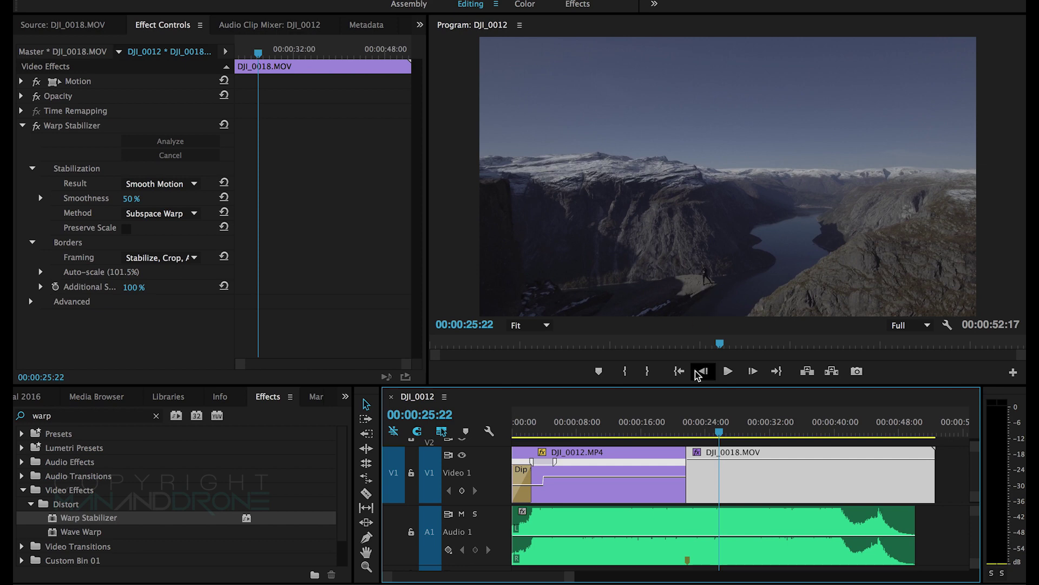
{"action": "left_click_drag", "start_coordinate": [719, 431], "coordinate": [737, 433]}
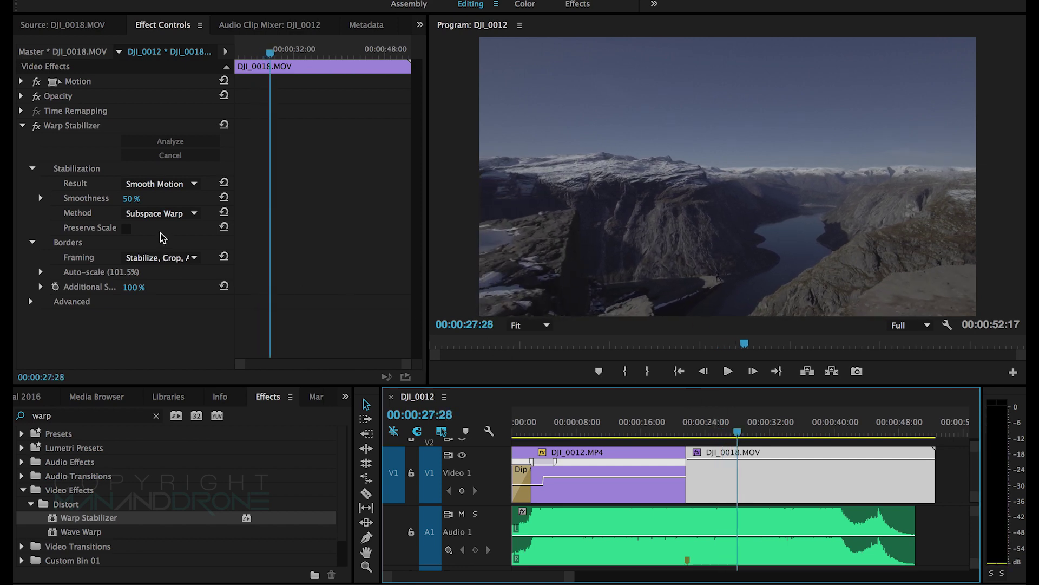
{"action": "left_click", "coordinate": [131, 199]}
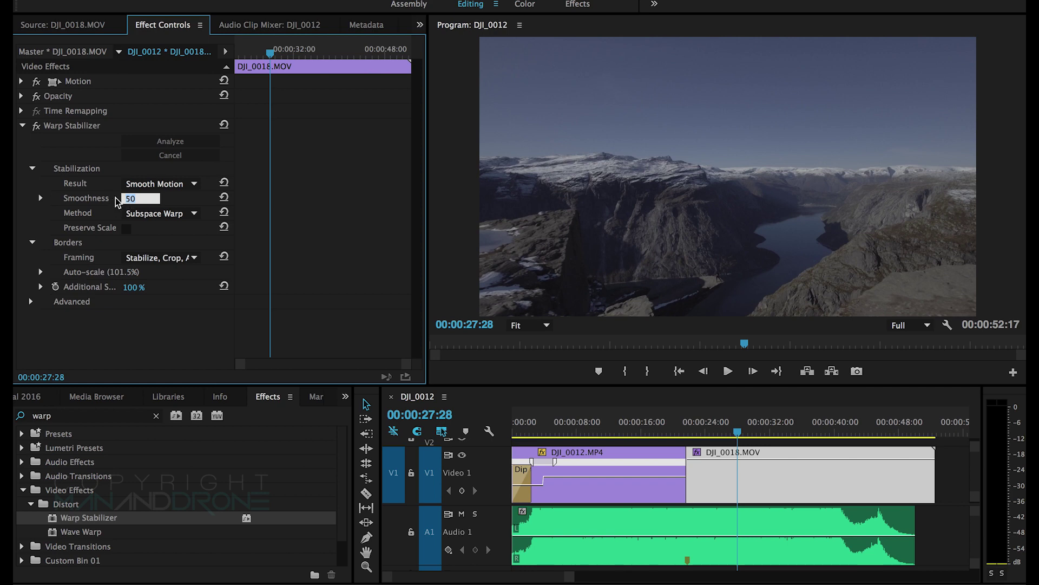
{"action": "left_click", "coordinate": [671, 431]}
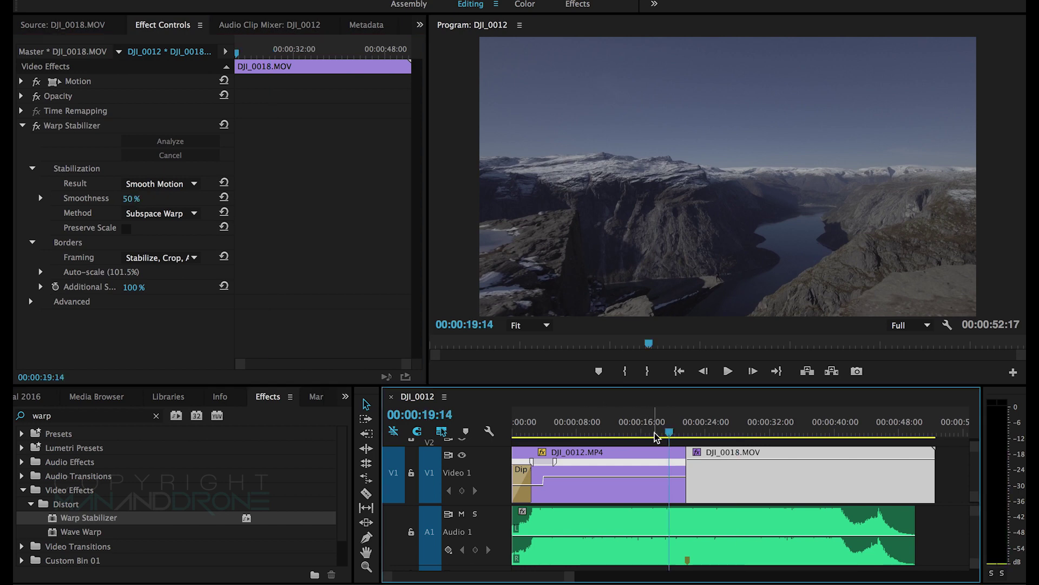
{"action": "left_click_drag", "start_coordinate": [538, 430], "coordinate": [539, 430]}
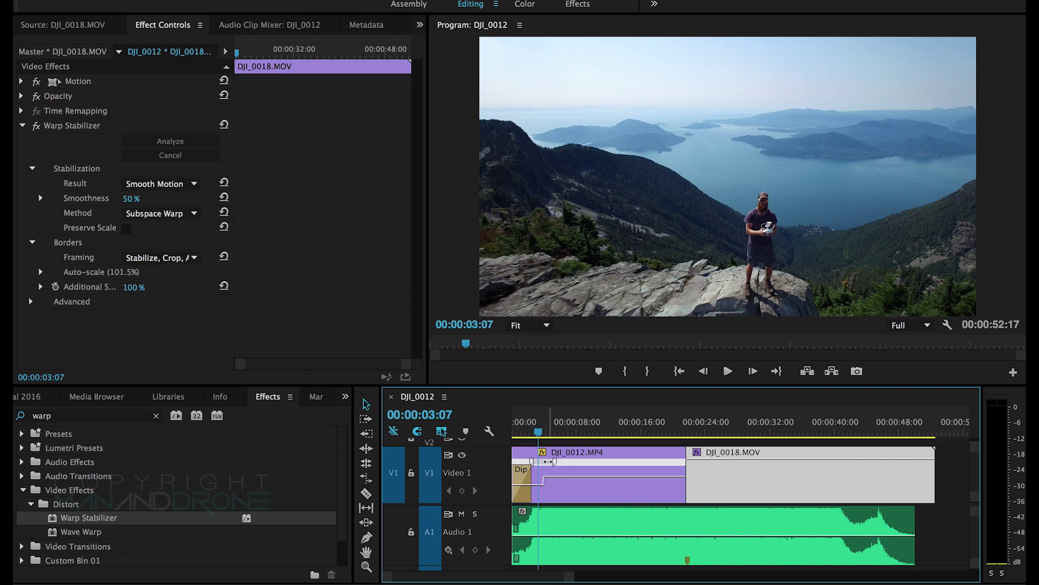
{"action": "left_click", "coordinate": [548, 476]}
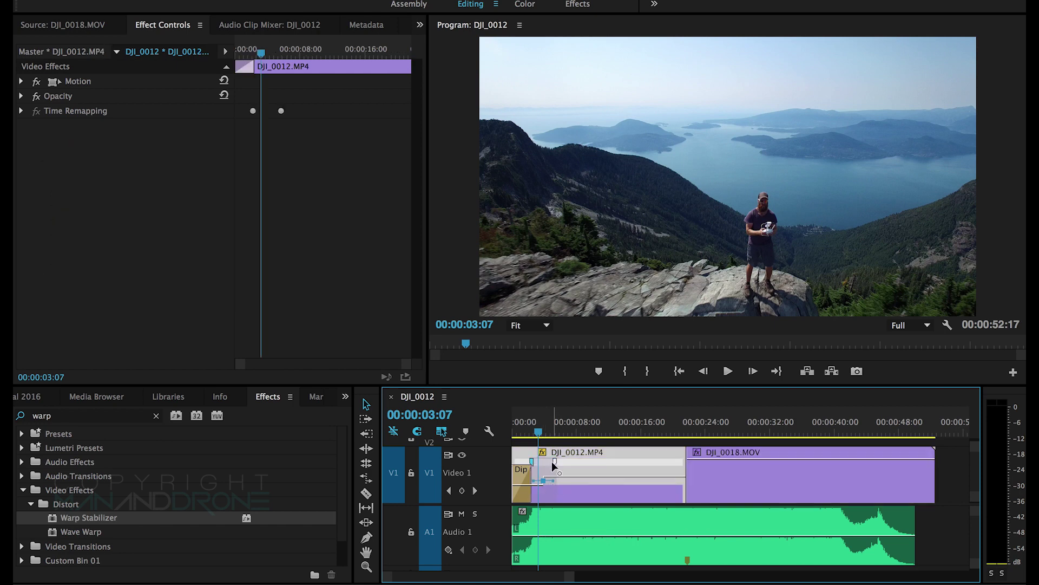
{"action": "left_click", "coordinate": [531, 456]}
{"action": "left_click", "coordinate": [606, 463]}
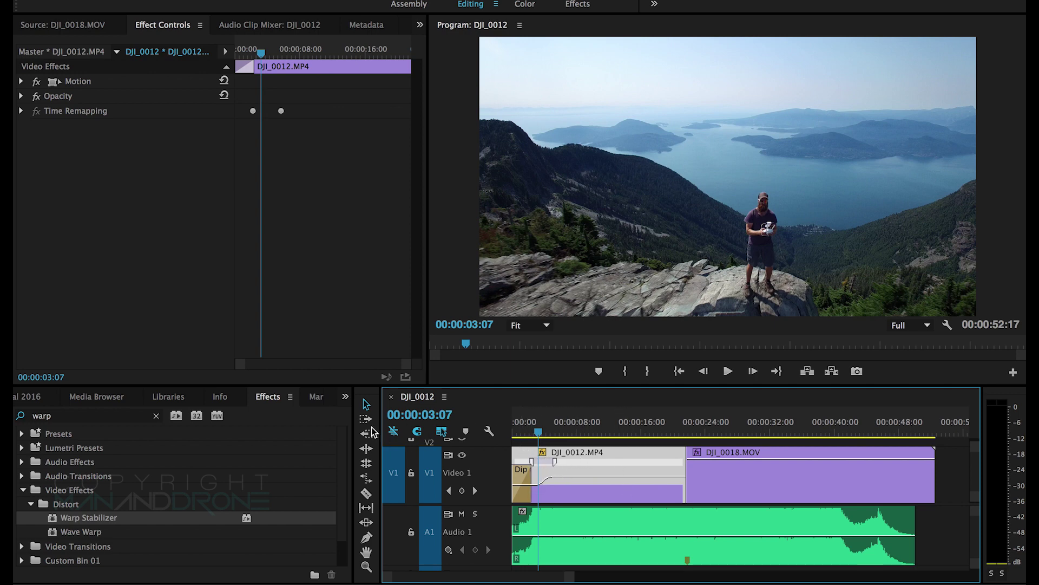
{"action": "left_click_drag", "start_coordinate": [184, 517], "coordinate": [579, 493]}
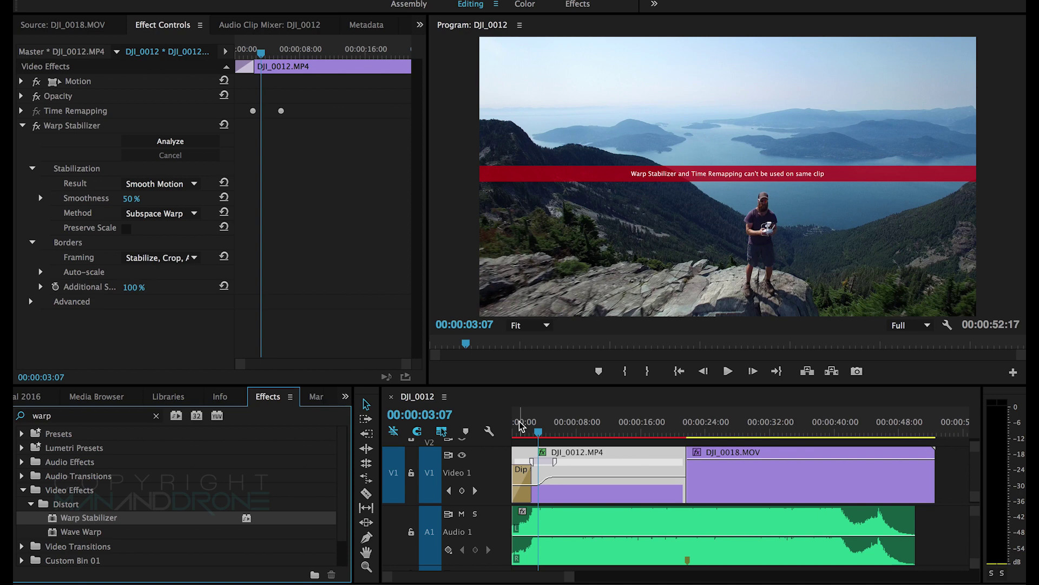
{"action": "key", "text": "ctrl+z"}
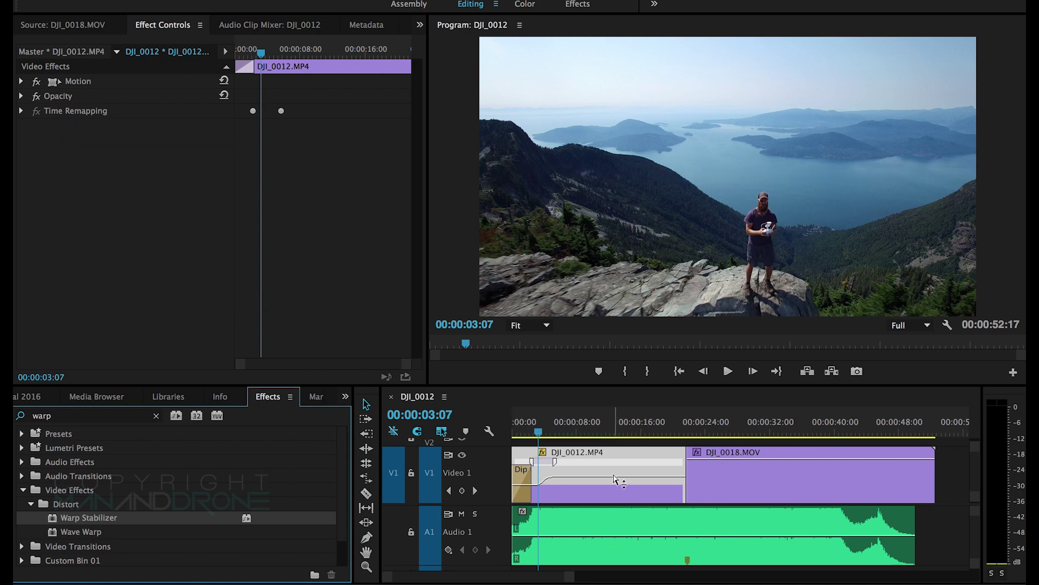
{"action": "right_click", "coordinate": [606, 476]}
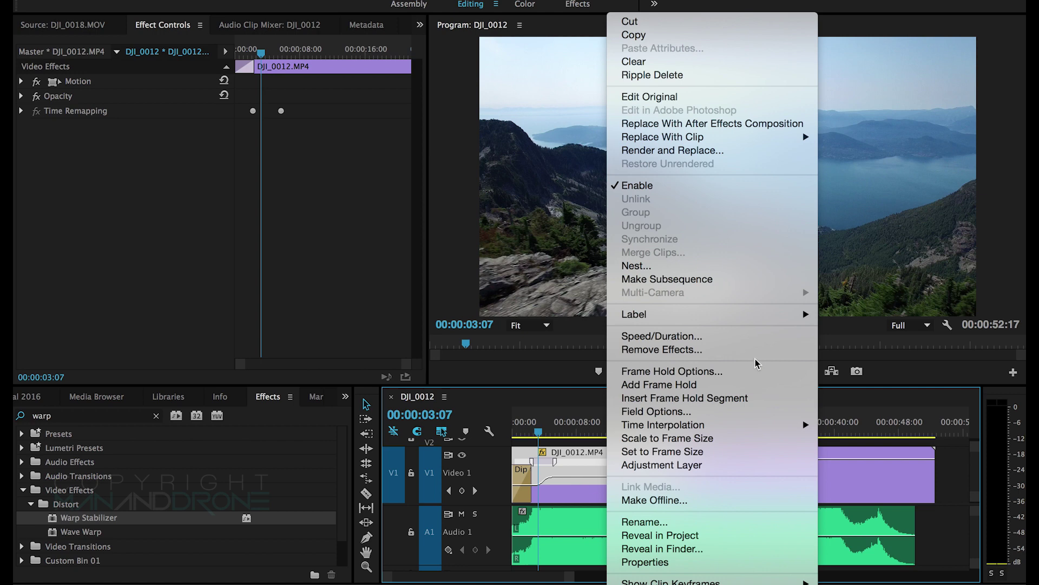
Nest DJI_0012.MP4 as 'Nested Sequence 01' and apply Warp Stabilizer to the nested sequence.
{"action": "left_click", "coordinate": [690, 269]}
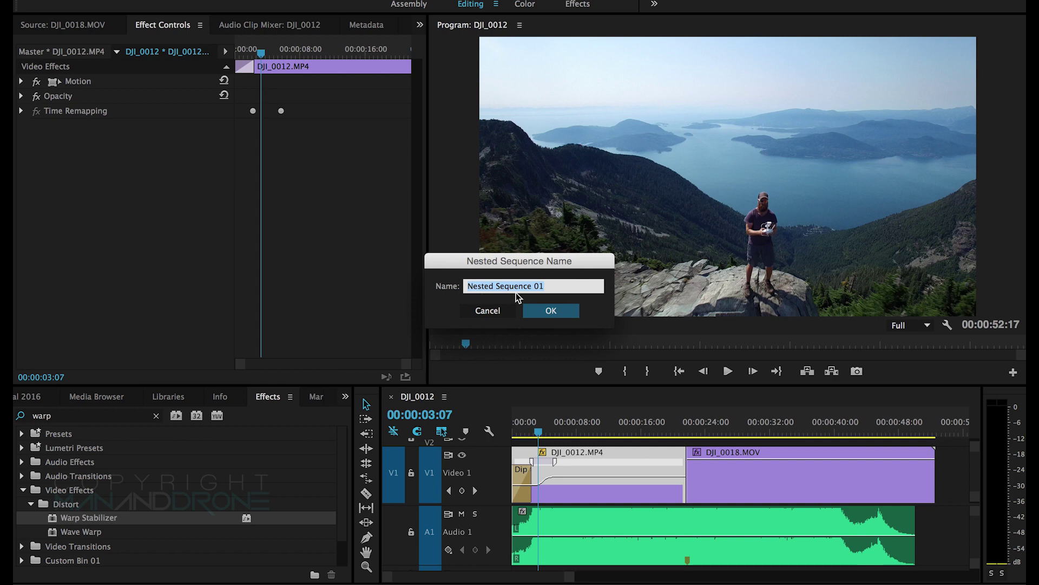
{"action": "left_click", "coordinate": [568, 311]}
{"action": "scroll", "coordinate": [672, 468], "scroll_direction": "down", "scroll_amount": 3}
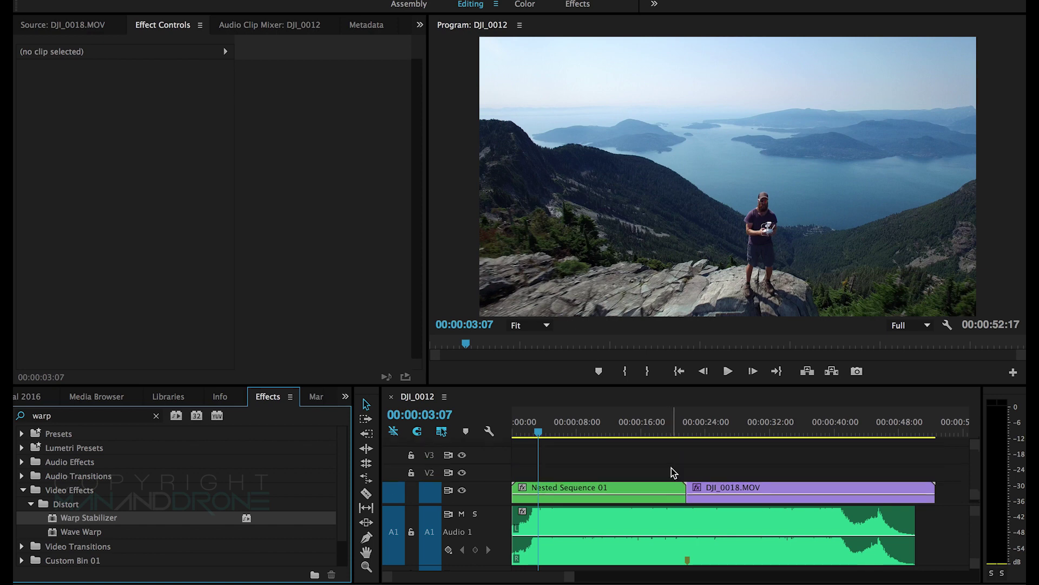
{"action": "scroll", "coordinate": [617, 460], "scroll_direction": "up", "scroll_amount": 3}
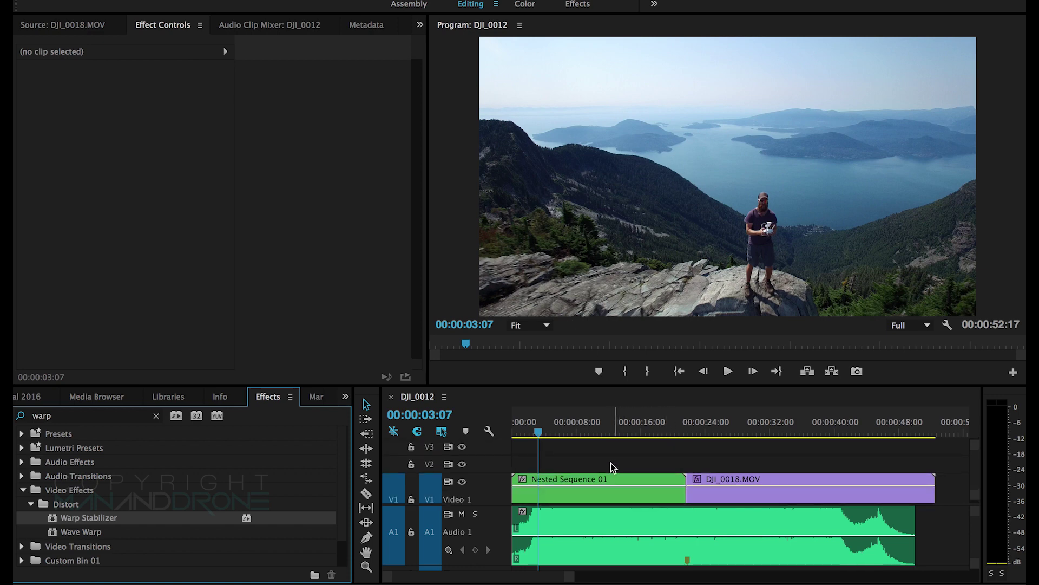
{"action": "left_click_drag", "start_coordinate": [115, 518], "coordinate": [577, 484]}
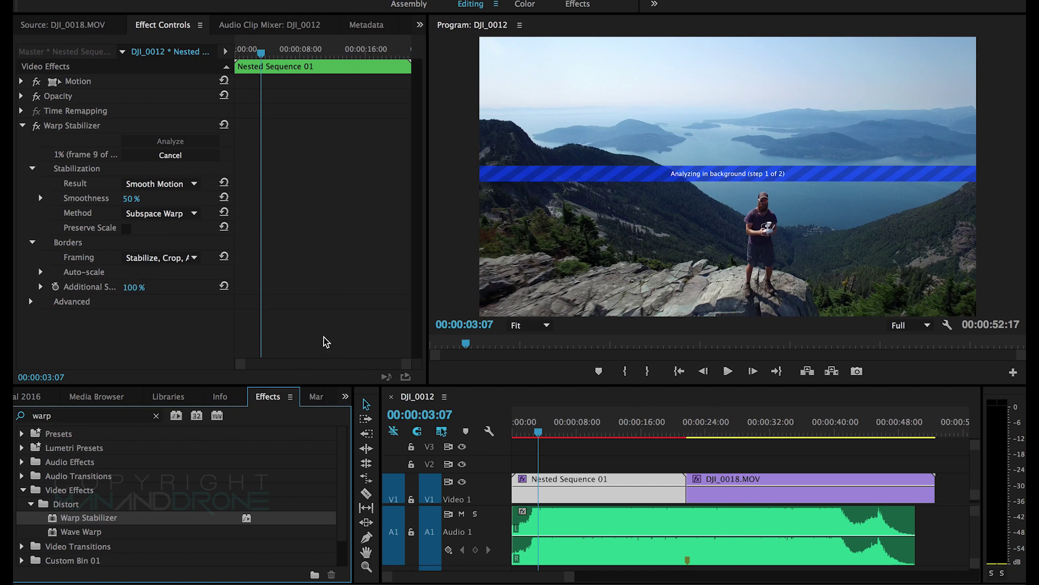
{"action": "key", "text": "Delete"}
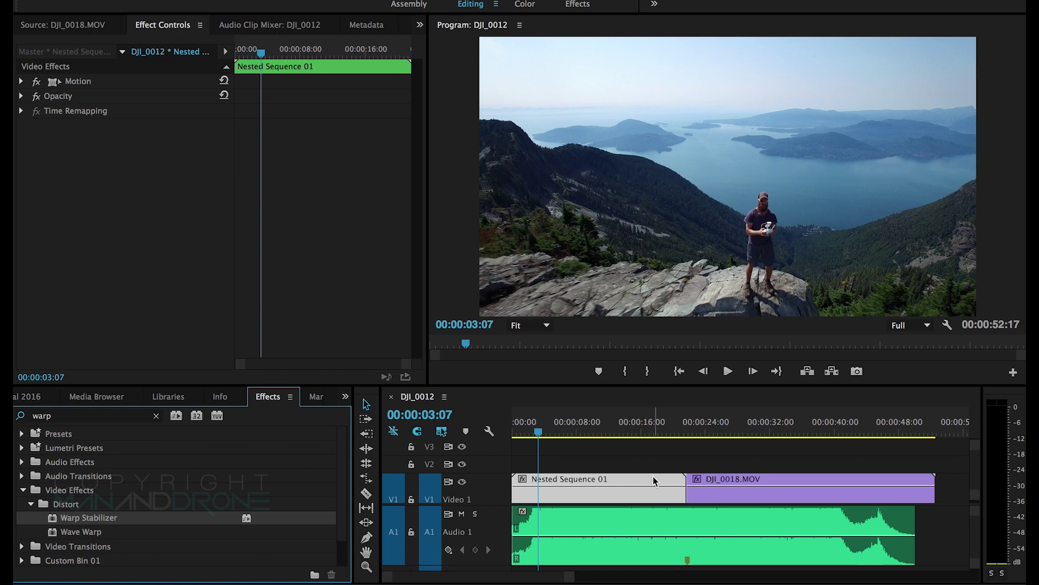
{"action": "left_click_drag", "start_coordinate": [629, 431], "coordinate": [706, 432]}
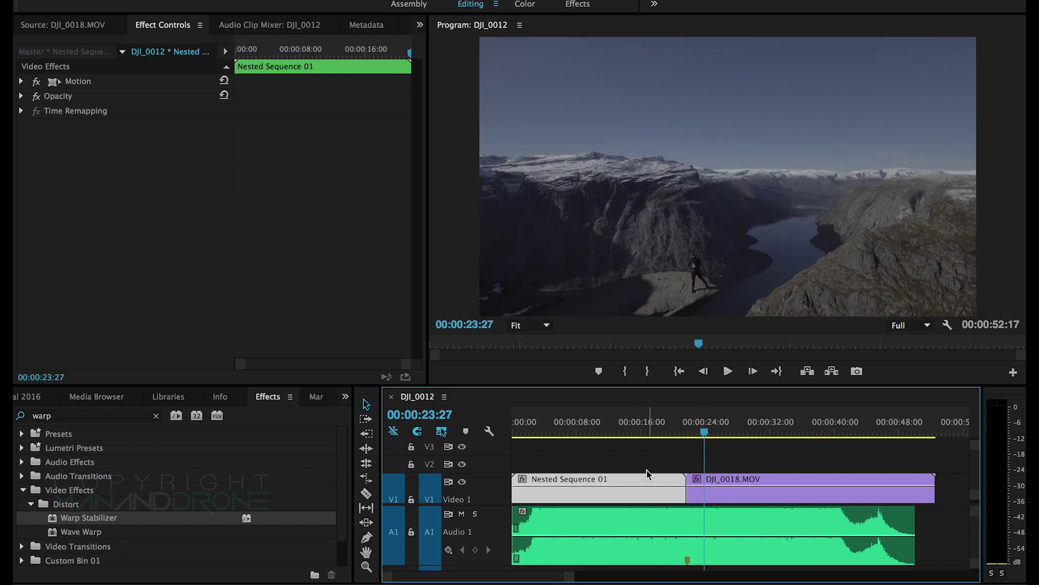
{"action": "left_click_drag", "start_coordinate": [657, 426], "coordinate": [665, 425]}
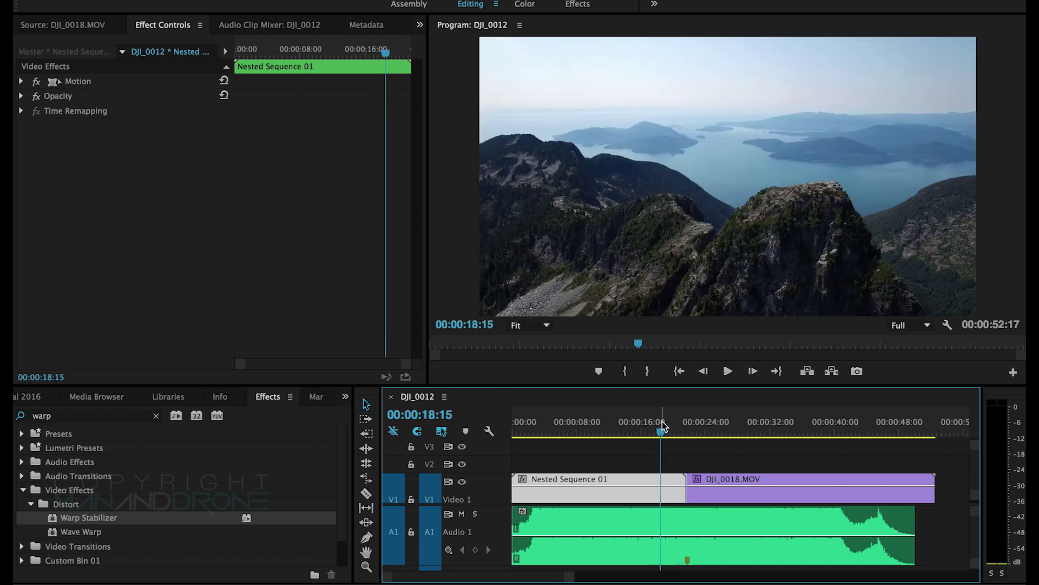
{"action": "key", "text": "space"}
{"action": "left_click_drag", "start_coordinate": [676, 431], "coordinate": [701, 433]}
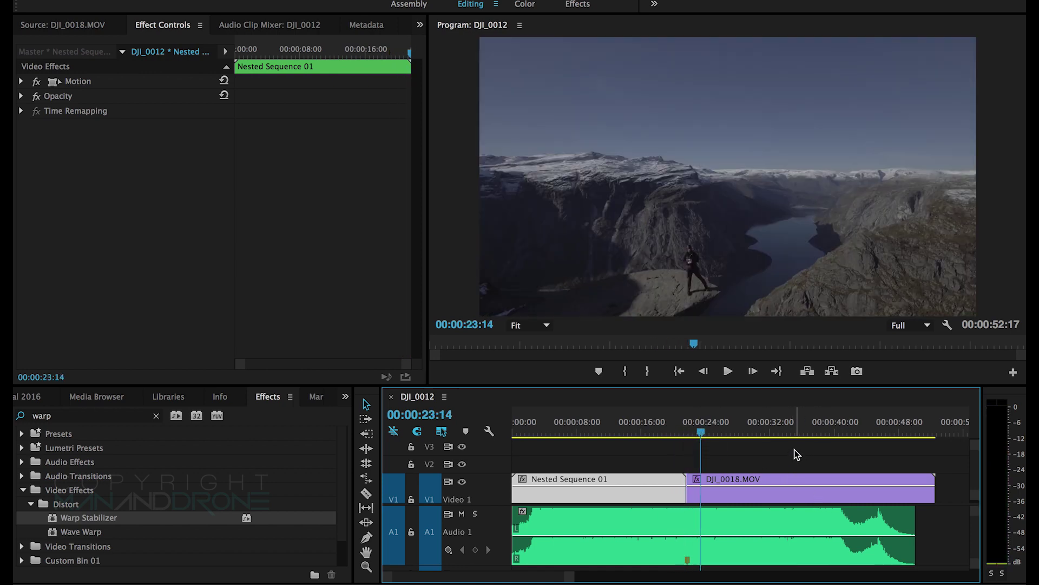
{"action": "left_click_drag", "start_coordinate": [737, 431], "coordinate": [876, 445]}
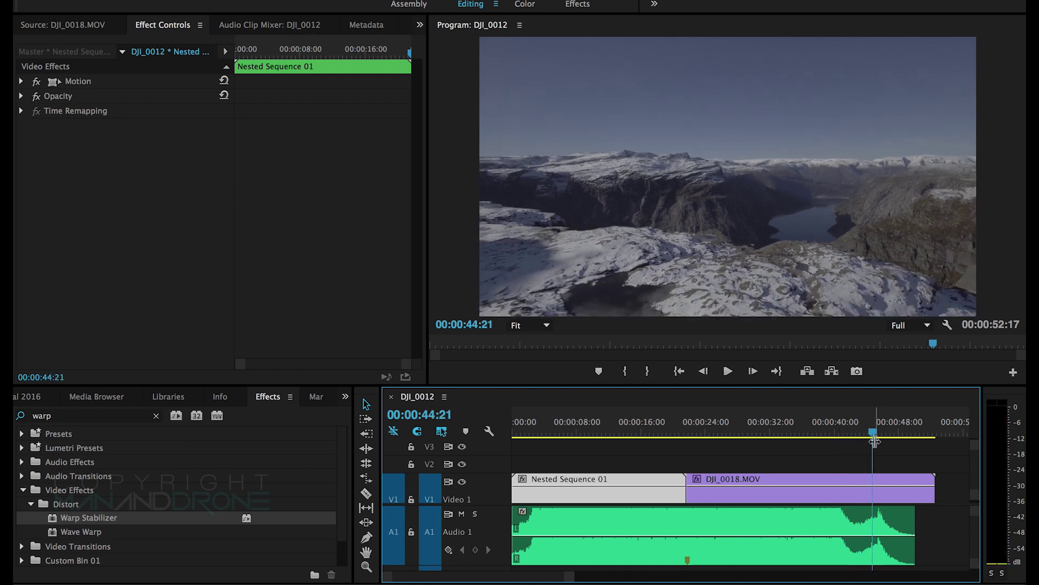